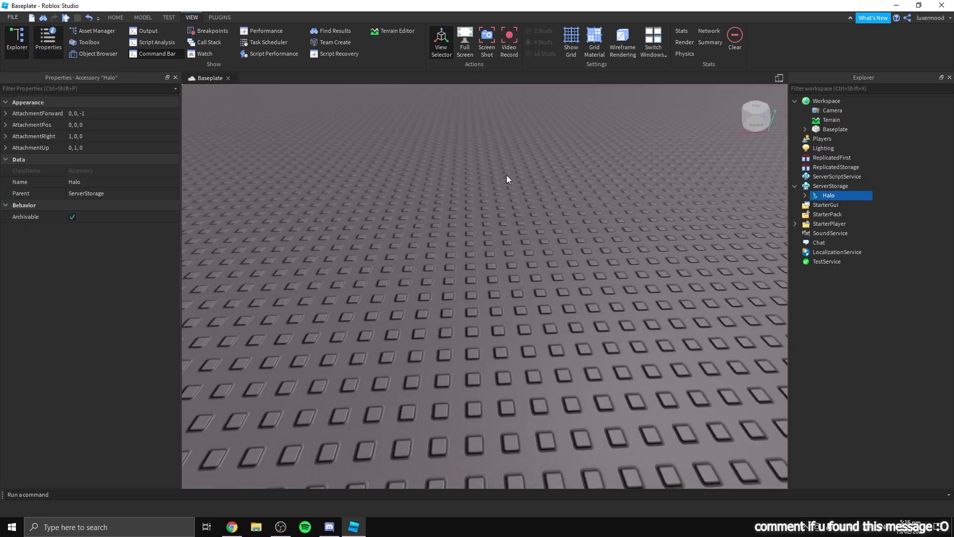
Set the Halo mesh under ServerStorage > Halo > Handle to BrickColor Institutional white.
click(811, 187)
click(819, 196)
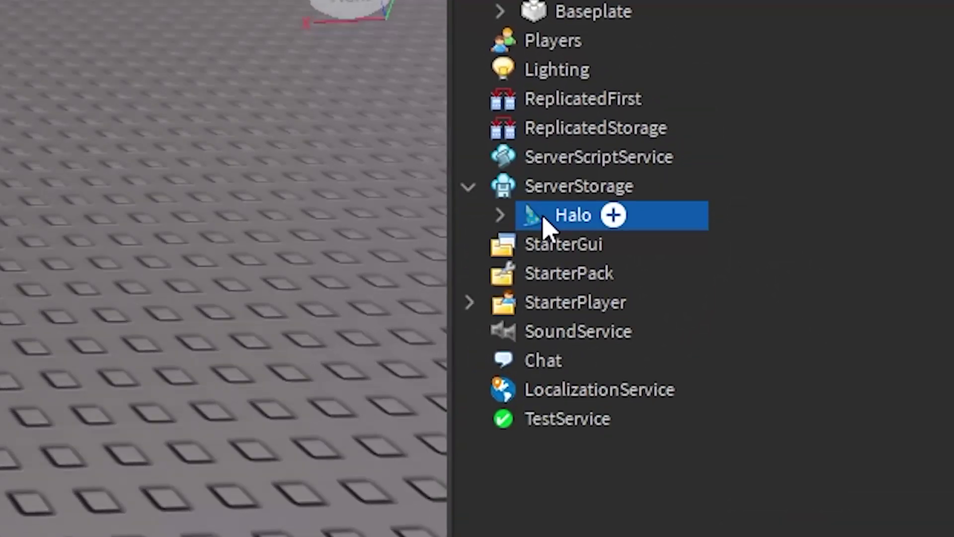
click(501, 214)
click(564, 251)
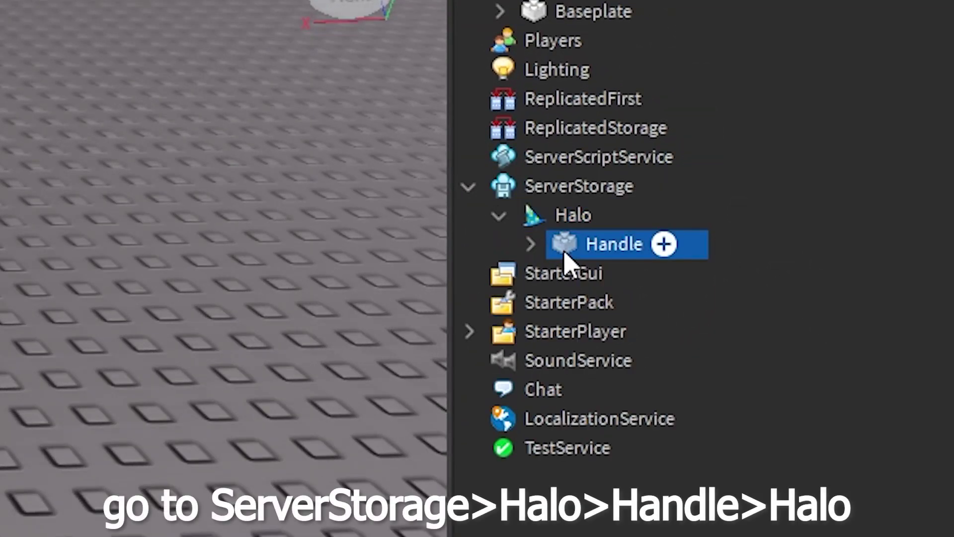
click(531, 245)
click(627, 365)
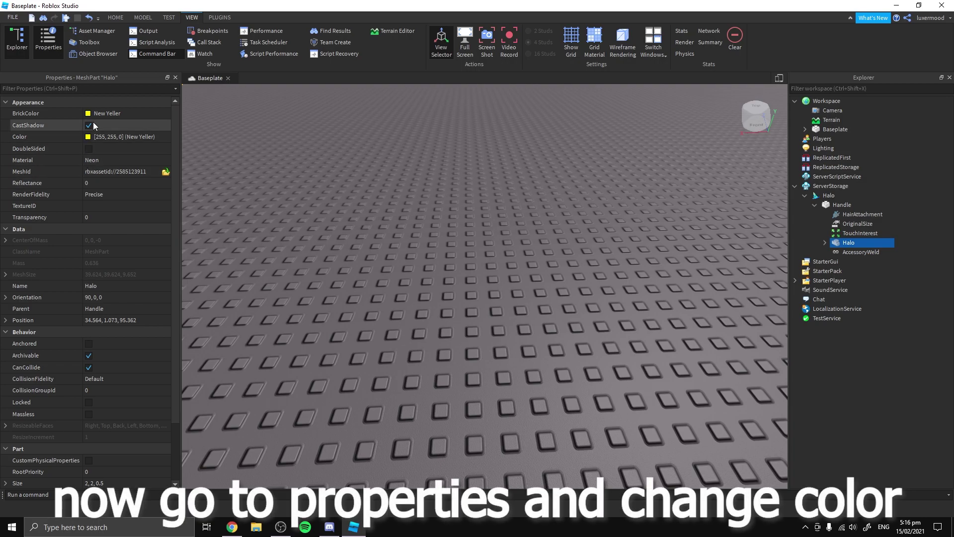
click(105, 114)
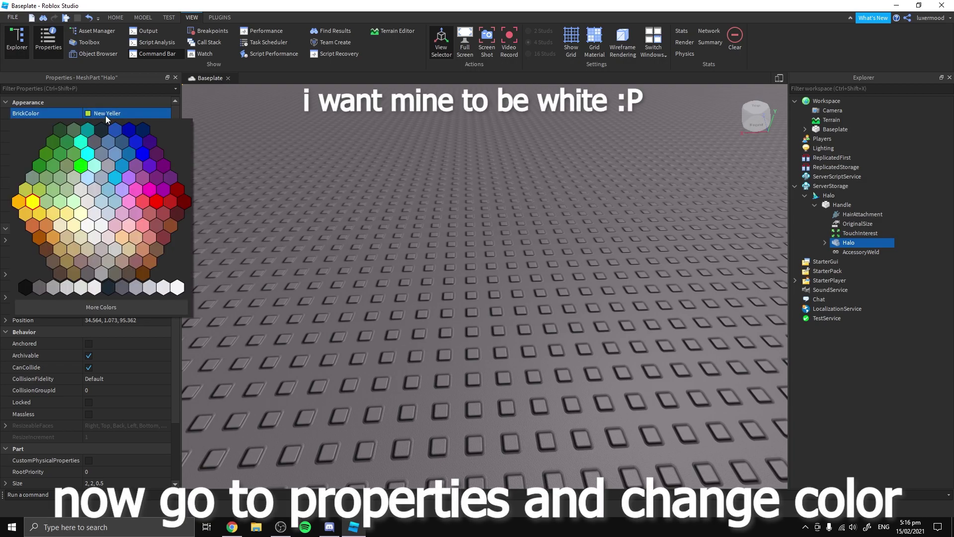
click(87, 226)
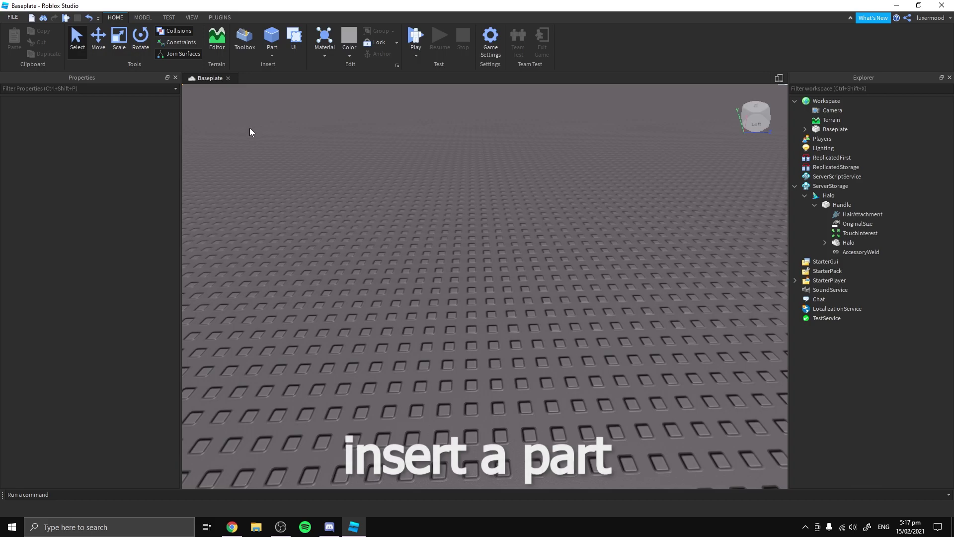
Insert a new Part, resize it into a 9×1×10 slab, and anchor it.
click(274, 44)
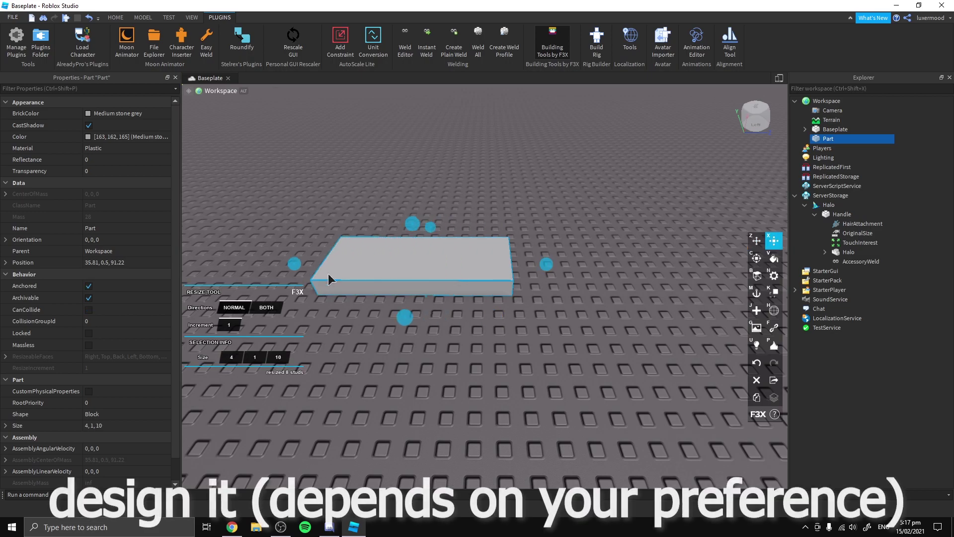
drag(328, 273, 438, 313)
scroll(580, 183, up, 5)
scroll(580, 185, down, 5)
click(89, 286)
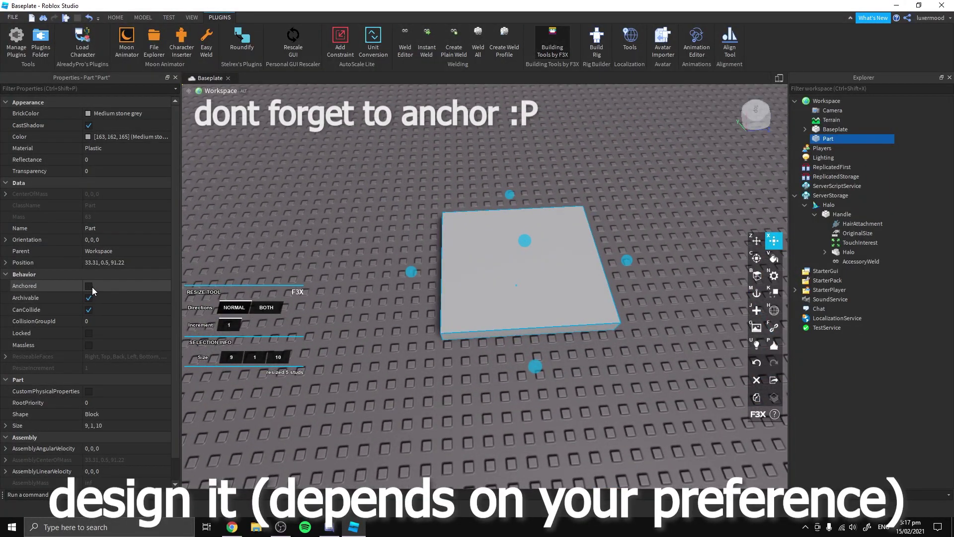
scroll(379, 260, up, 3)
right_drag(378, 260, 417, 244)
Make the slab Institutional white with Sand material and add a Script inside it.
click(116, 18)
scroll(278, 199, down, 1)
click(119, 114)
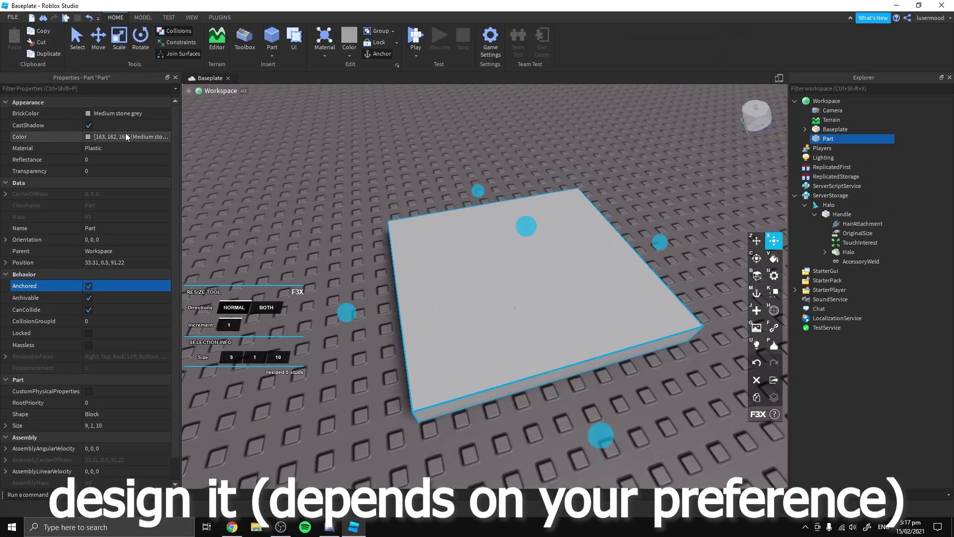
click(155, 286)
click(114, 148)
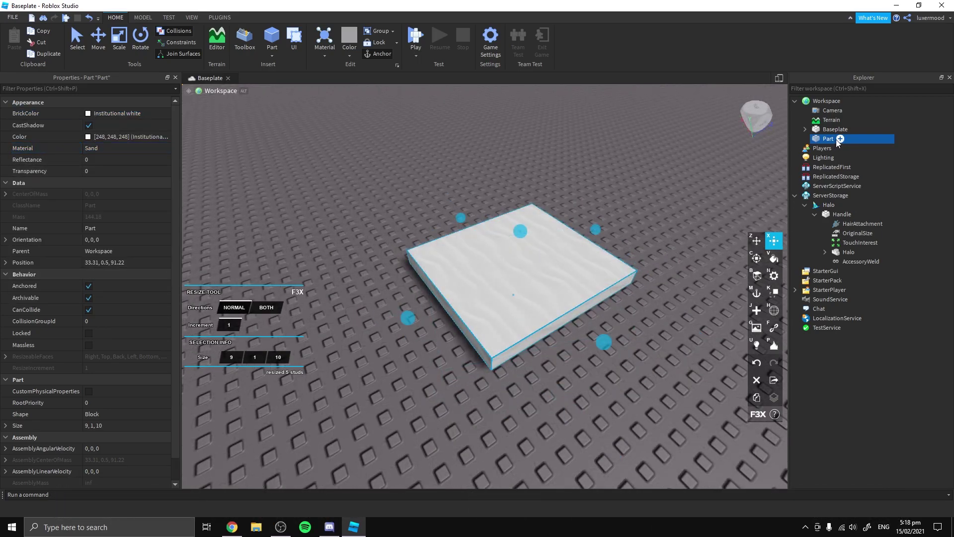
click(839, 140)
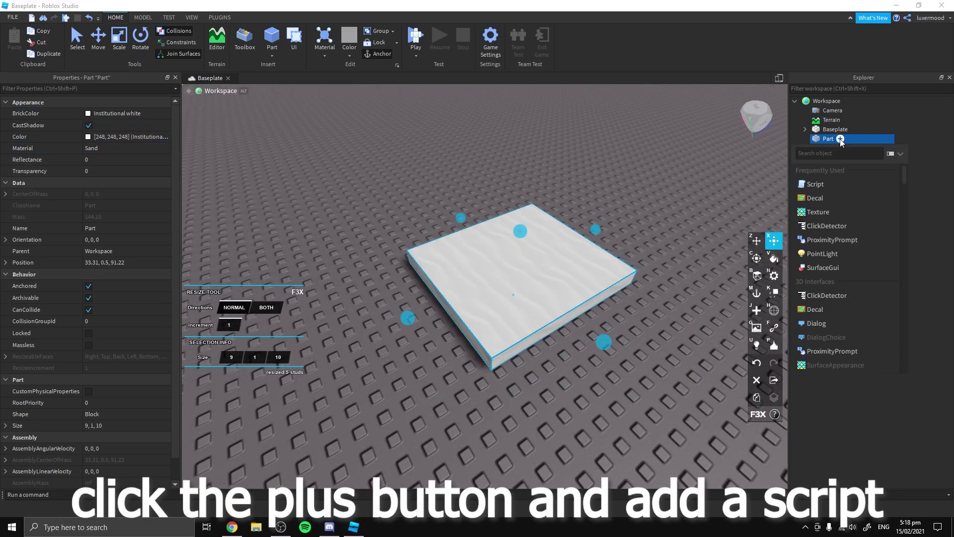
click(833, 185)
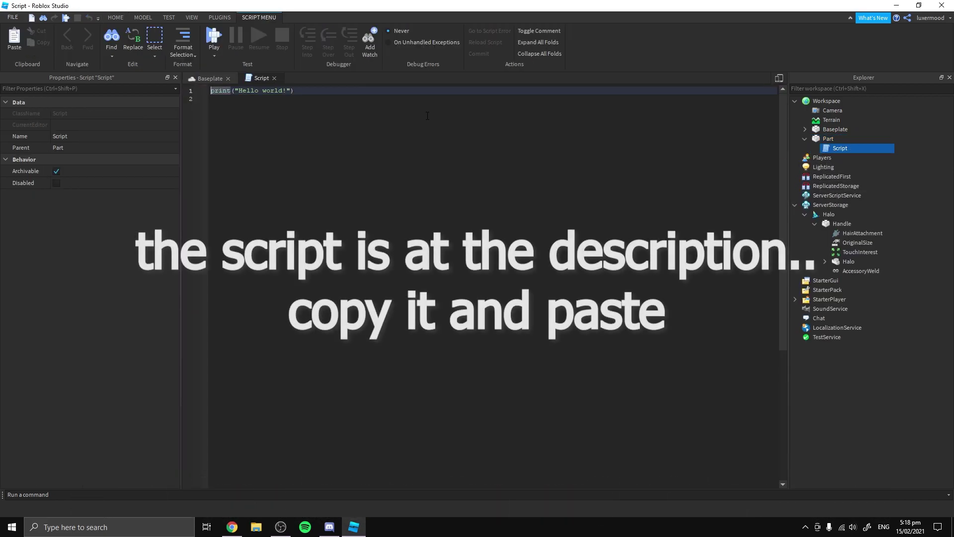
Replace the default Hello world code with the pasted halo-giver script.
key(ctrl+a)
key(ctrl+v)
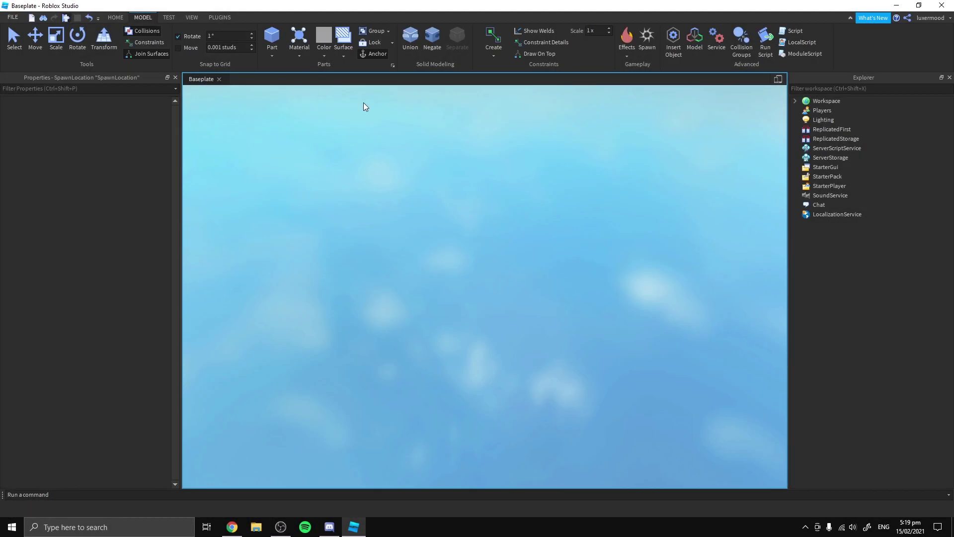
Playtest with F5 and walk the character onto the slab to confirm the white halo appears.
key(F5)
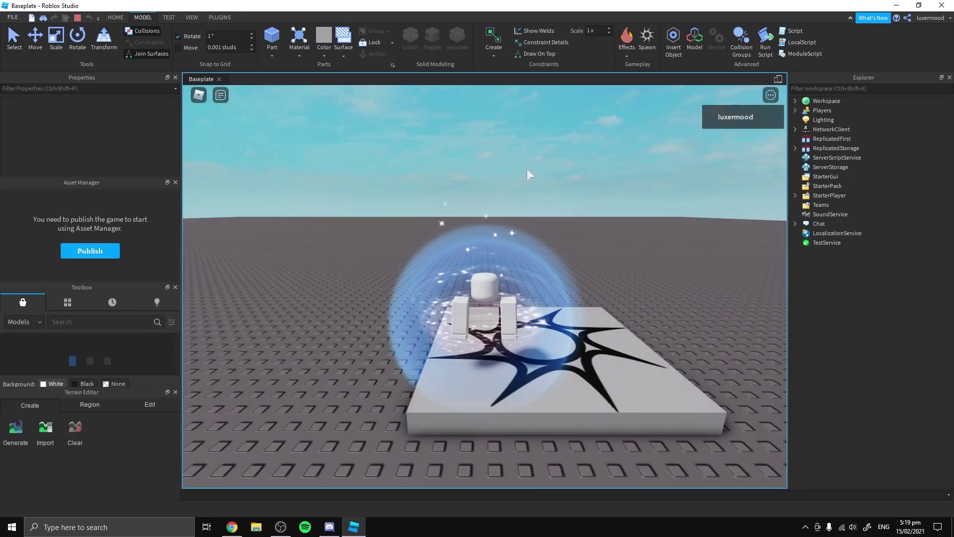
right_drag(472, 217, 456, 207)
key(Tab)
key(w)
key(w)
key(s)
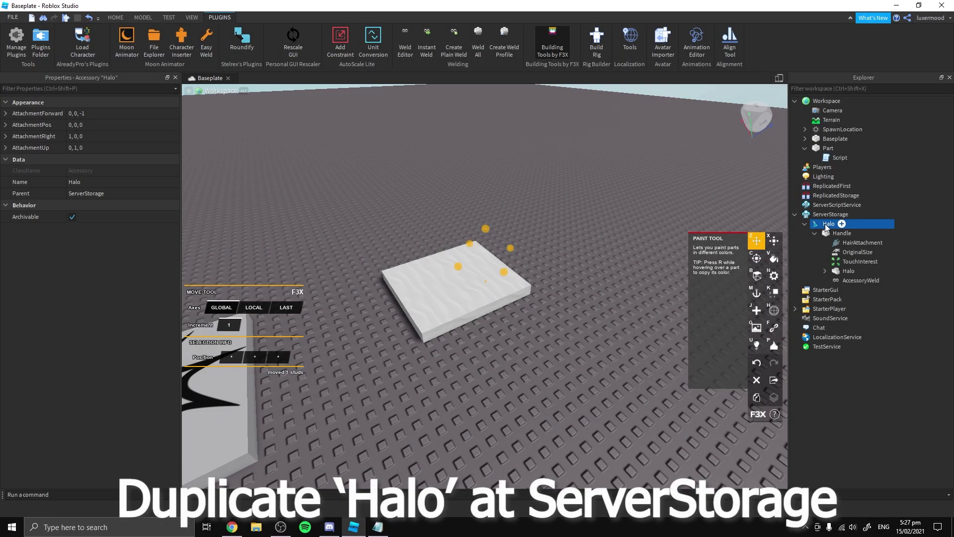
Duplicate the Halo accessory in ServerStorage and rename the copy RedHalo.
right_click(825, 223)
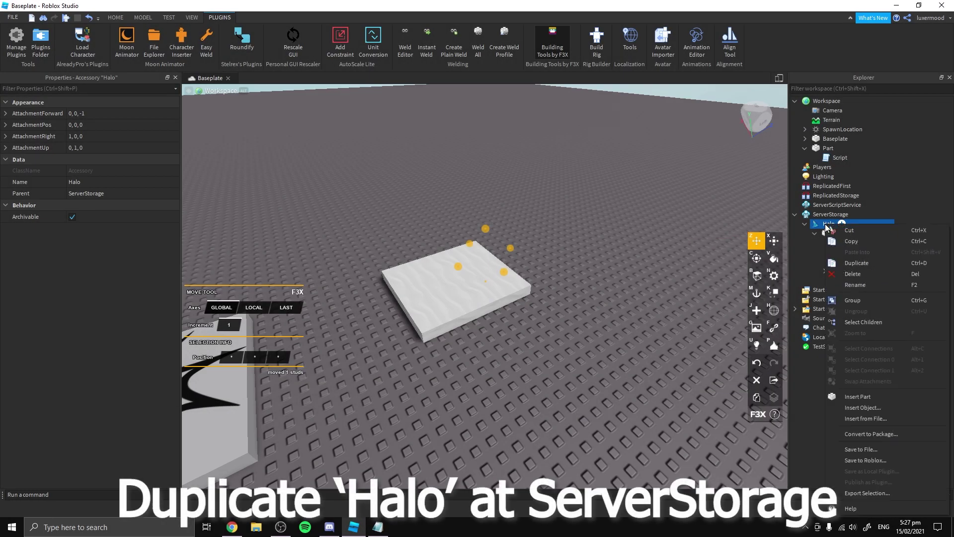
click(852, 265)
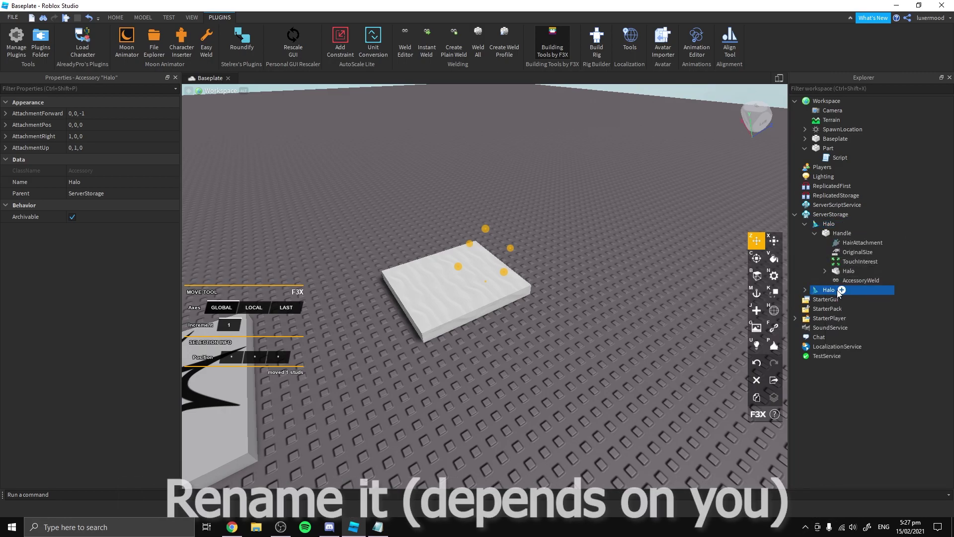
click(833, 294)
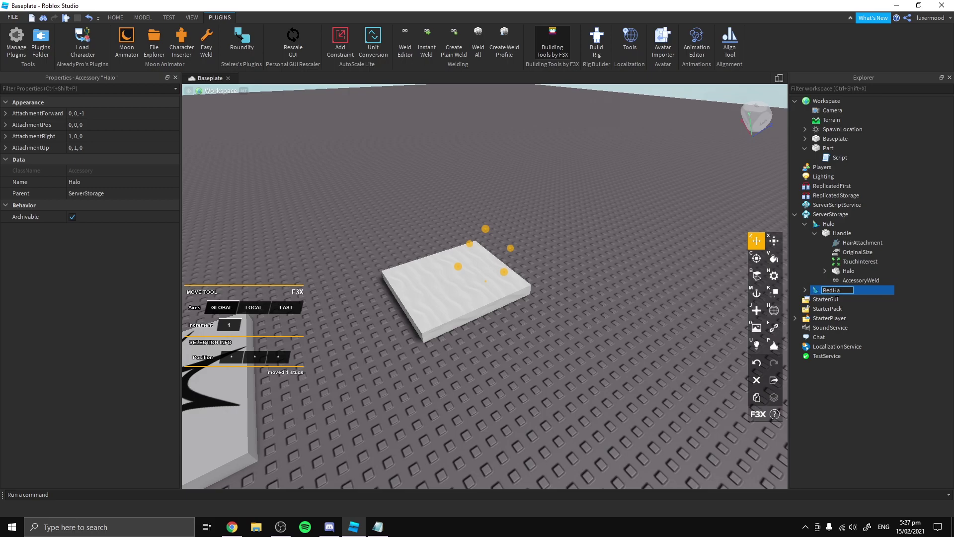
key(Return)
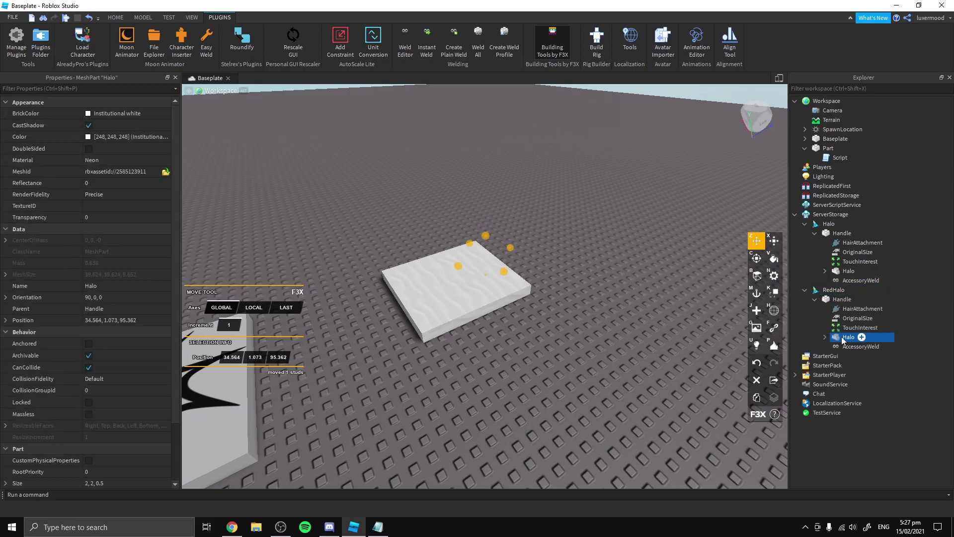
Set the BrickColor of RedHalo's Halo mesh to Really red.
click(96, 113)
click(98, 116)
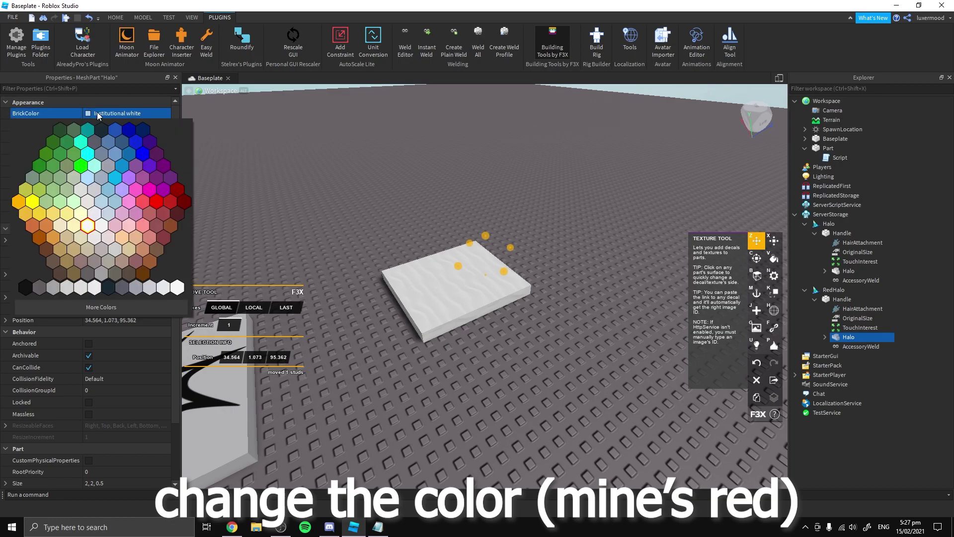
click(155, 203)
Select the white slab part in the viewport.
key(a)
key(d)
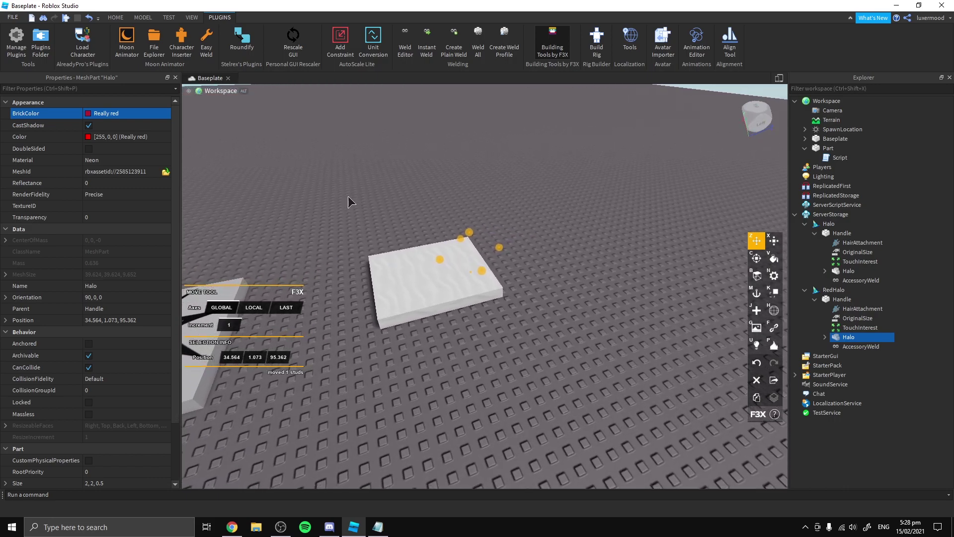
key(a)
right_drag(354, 188, 357, 177)
key(w)
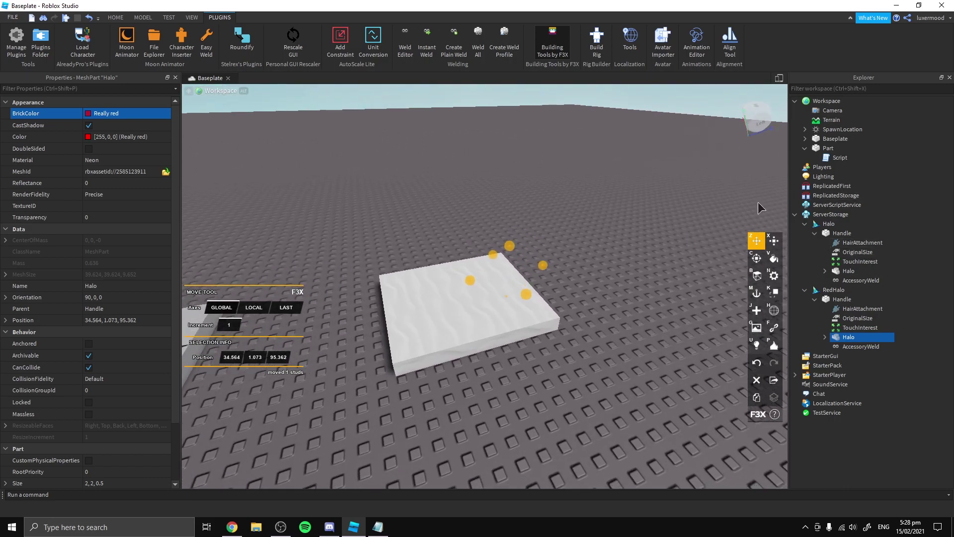
click(526, 300)
key(s)
key(a)
right_drag(526, 300, 638, 292)
key(a)
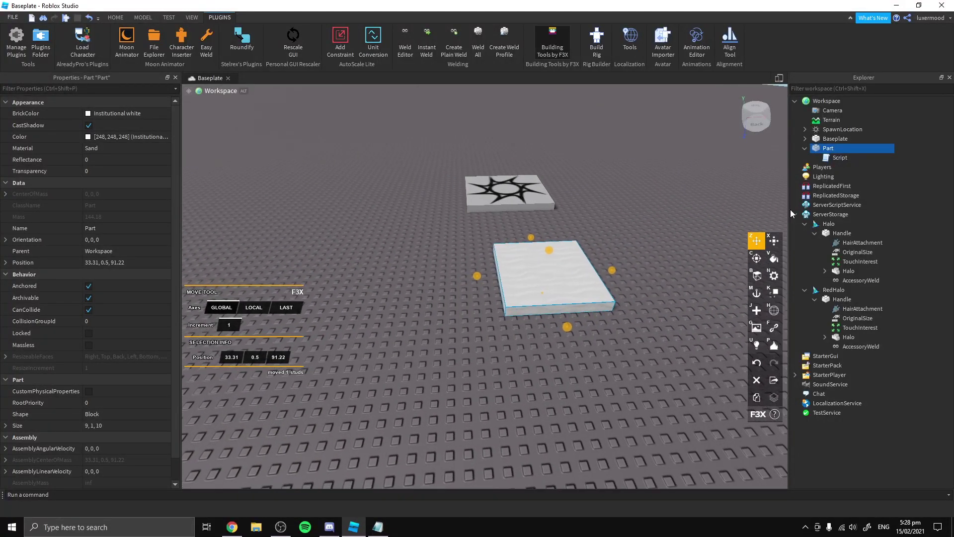
Duplicate the halo-giver slab and place the copy on the ground beside the original.
right_click(829, 149)
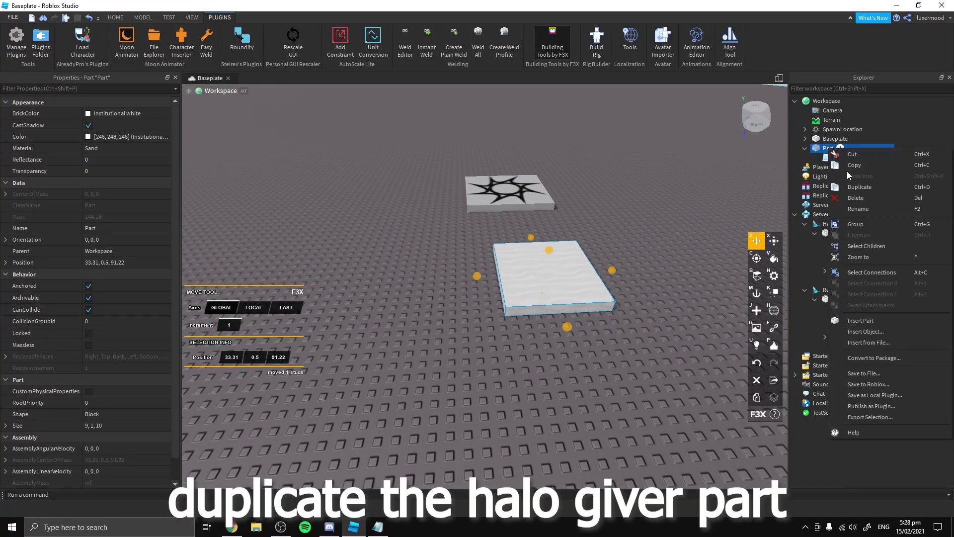
click(856, 188)
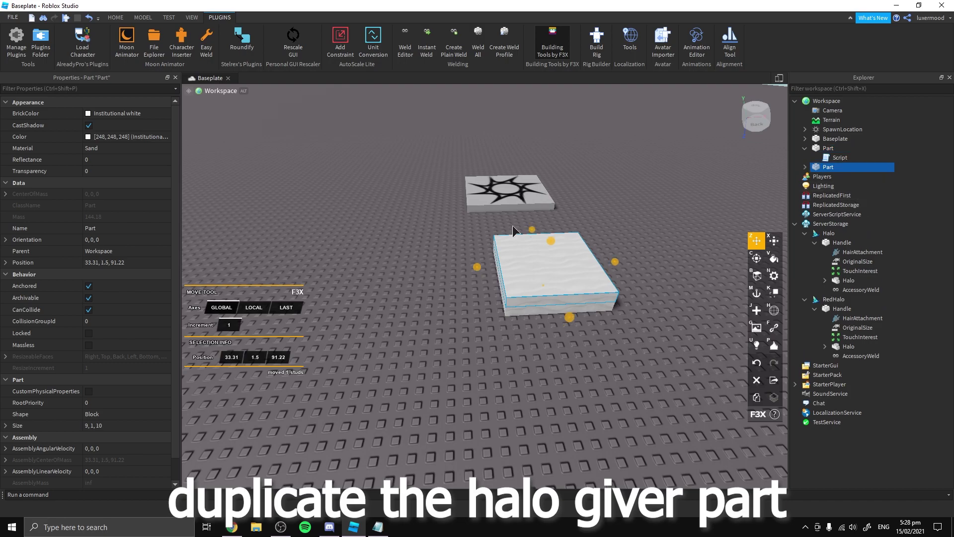
drag(476, 269, 335, 294)
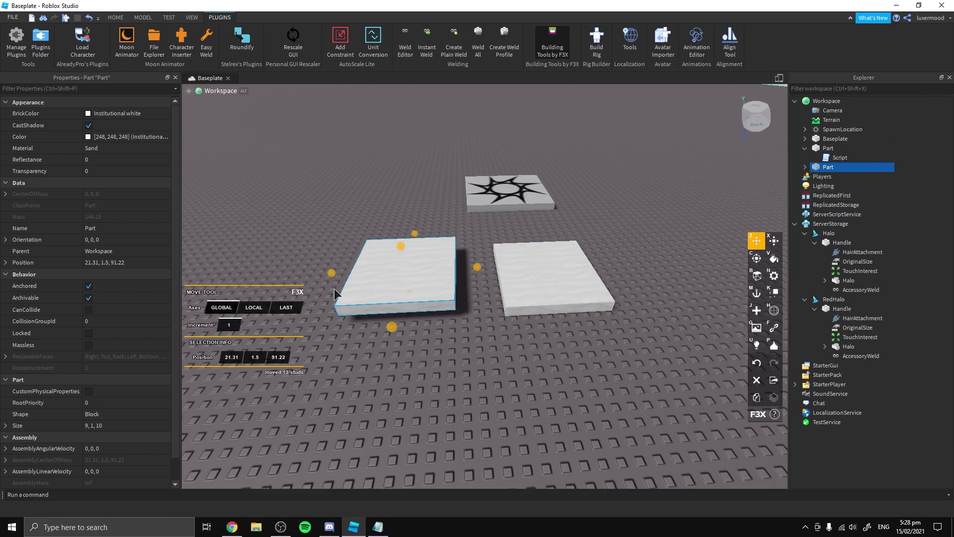
drag(404, 246, 398, 255)
scroll(413, 253, up, 3)
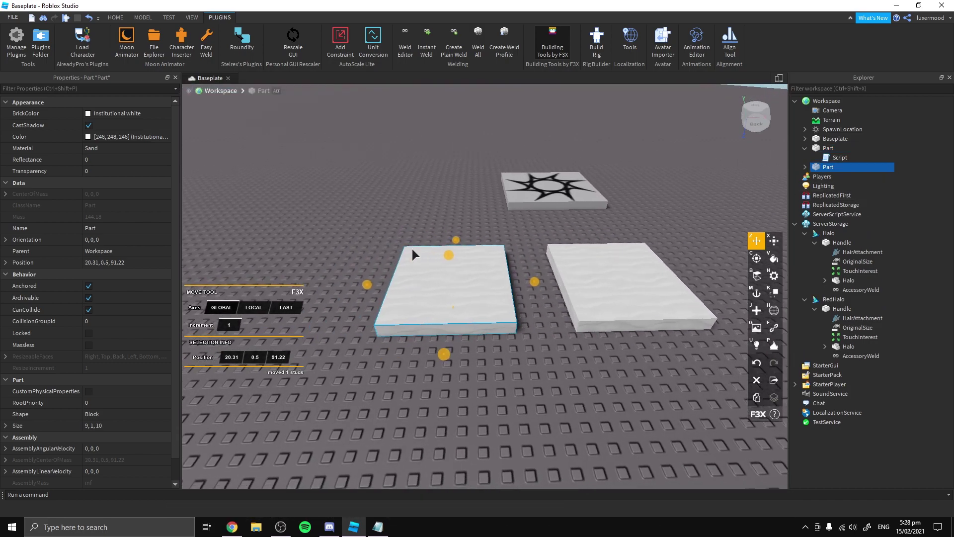
scroll(412, 248, up, 1)
Paint the copied pad Really red and expand it in Explorer to show its Script.
click(774, 258)
click(757, 241)
click(103, 113)
click(154, 199)
mouse_move(377, 209)
right_down()
mouse_move(415, 204)
mouse_move(520, 332)
right_up()
click(805, 167)
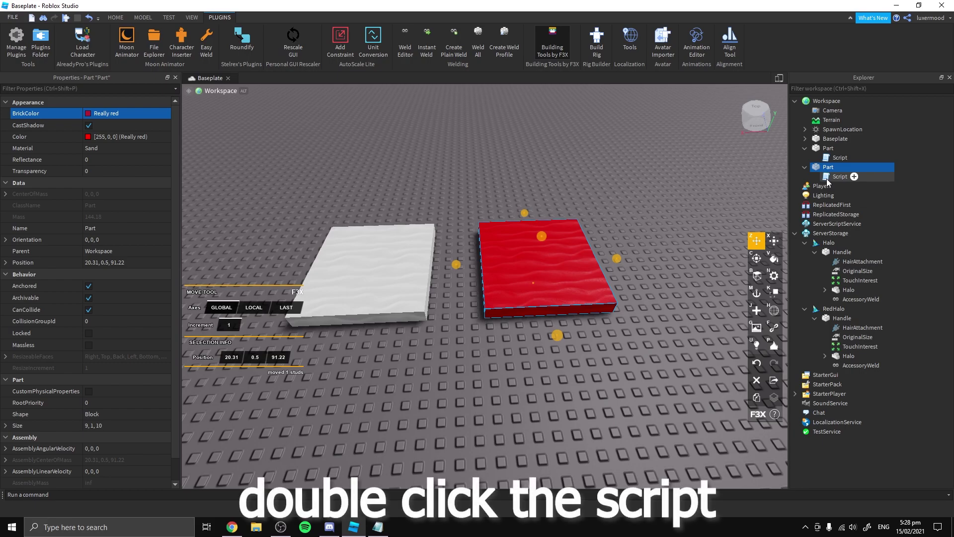
Edit the red pad's Script to use ServerStorage.RedHalo and check FindFirstChild("RedHalo").
double_click(828, 178)
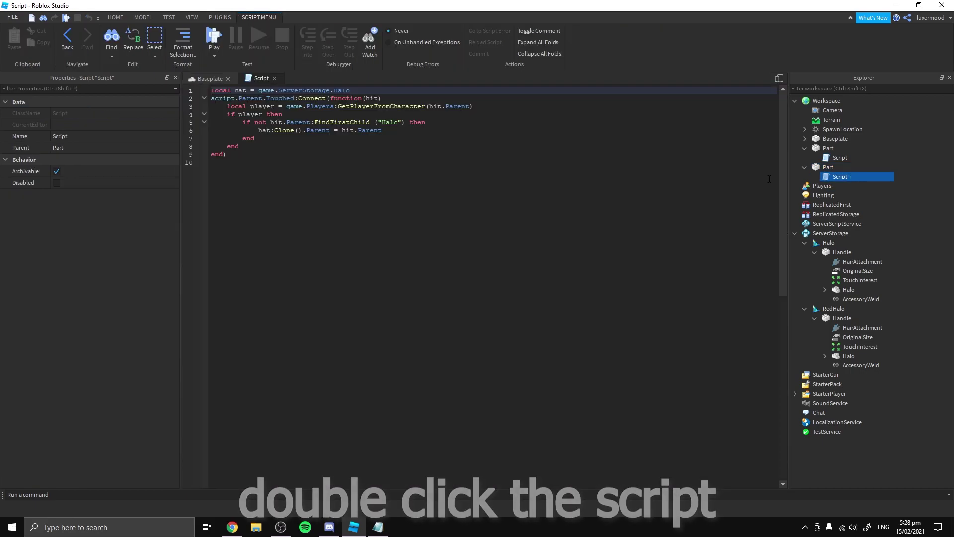
key(End)
key(BackSpace)
key(BackSpace)
key(BackSpace)
key(BackSpace)
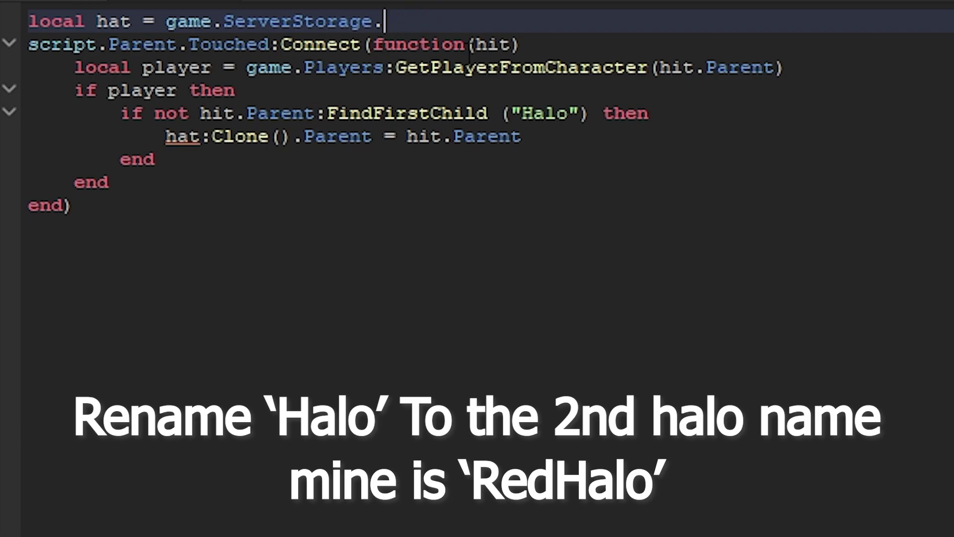
text(RedHa)
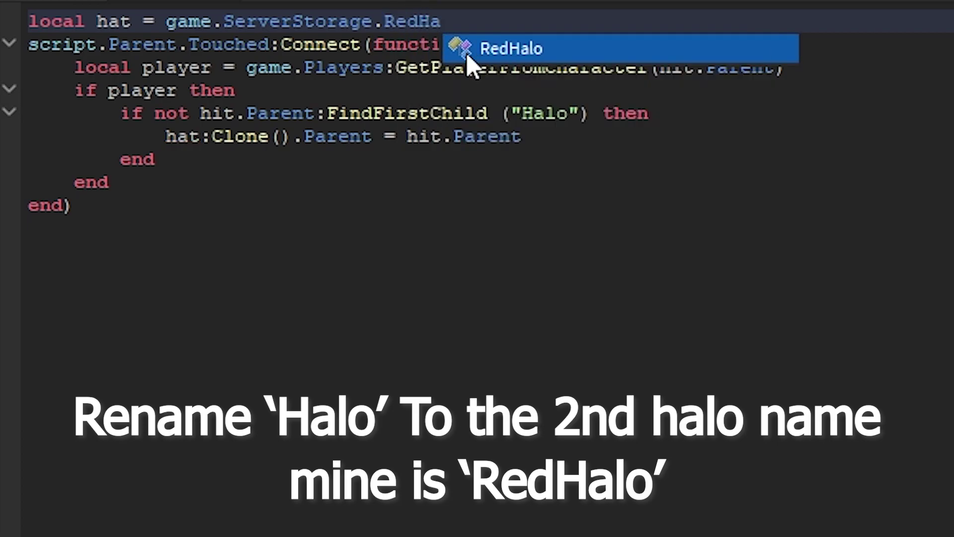
click(466, 53)
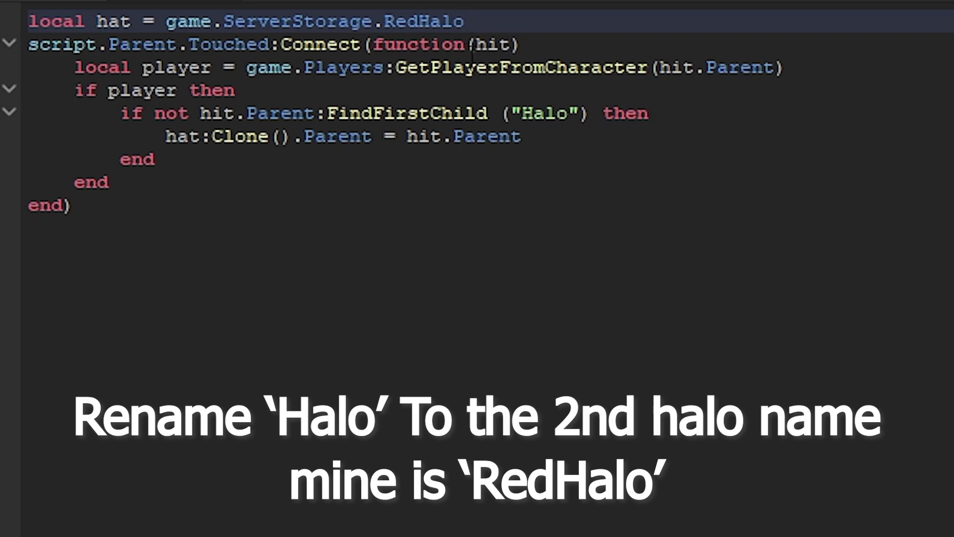
click(522, 114)
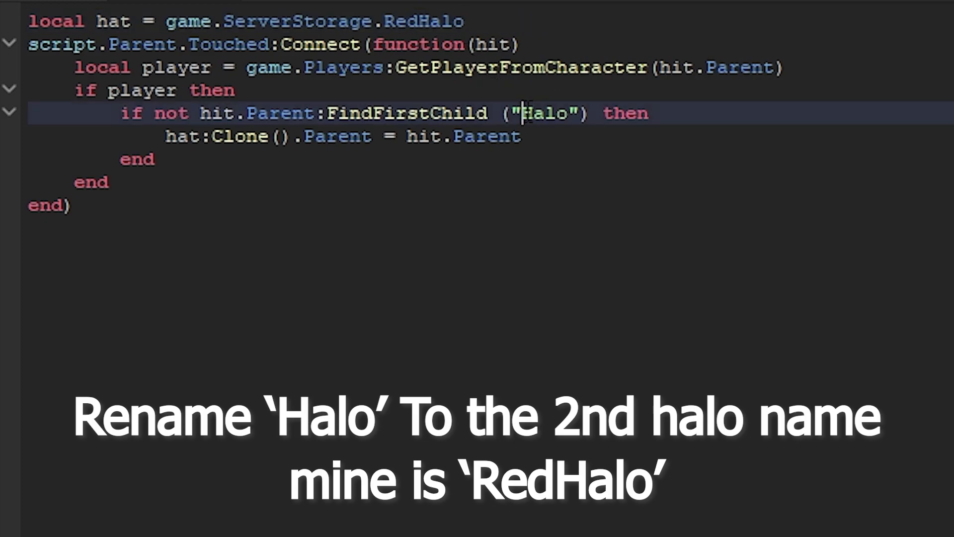
text(Red)
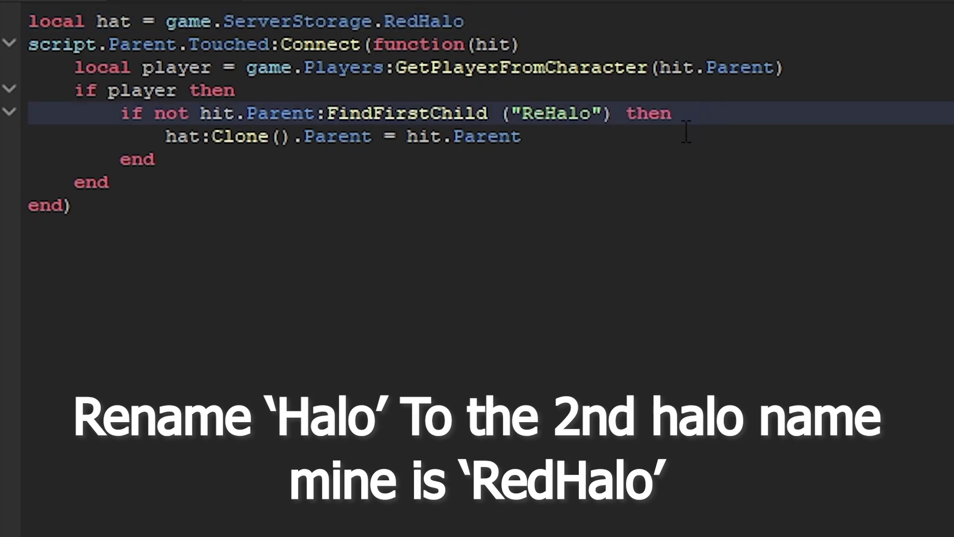
click(187, 192)
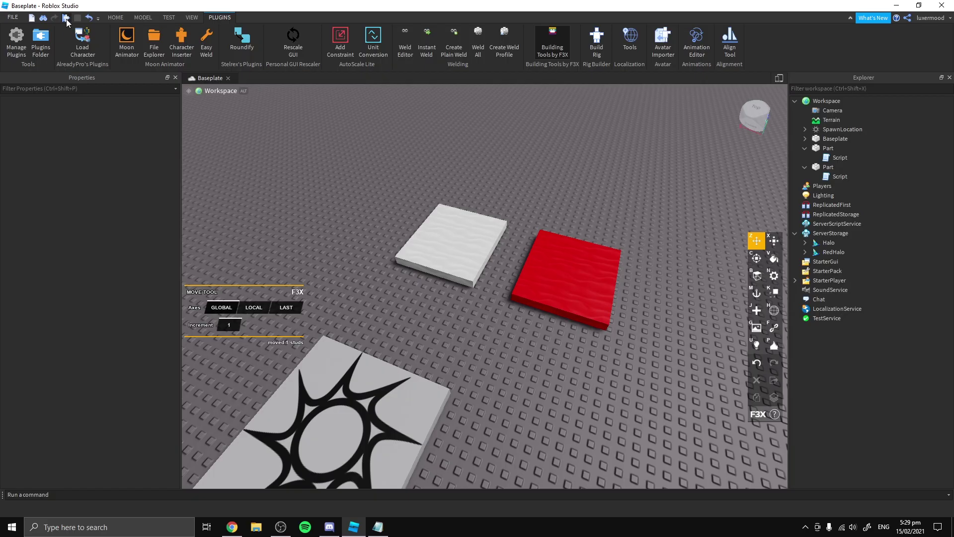
Playtest, walking over the white pad then onto the red pad to confirm the halo turns red.
click(66, 19)
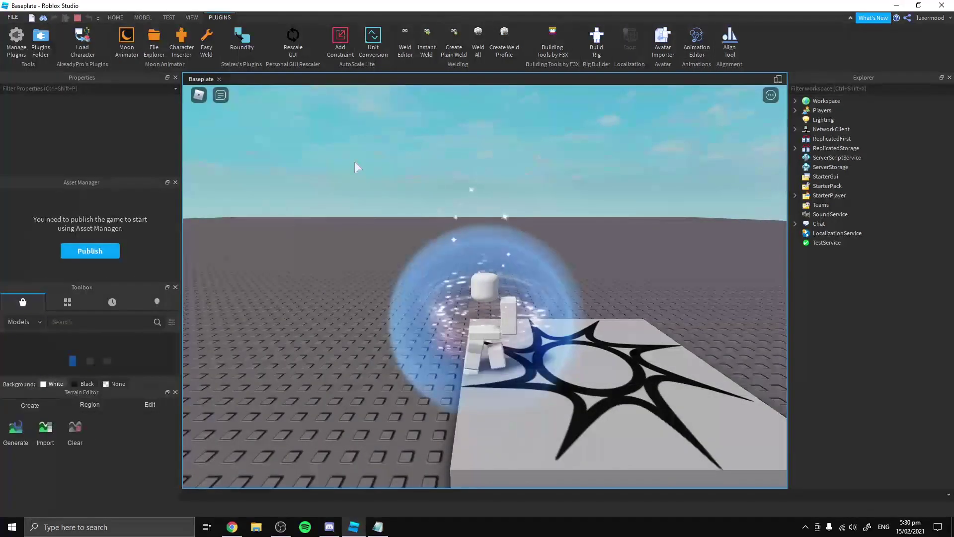
right_drag(353, 161, 346, 123)
key(w)
key(w)
key(w)
right_drag(461, 155, 461, 155)
scroll(462, 155, up, 1)
key(s)
scroll(461, 155, down, 2)
key(w)
key(s)
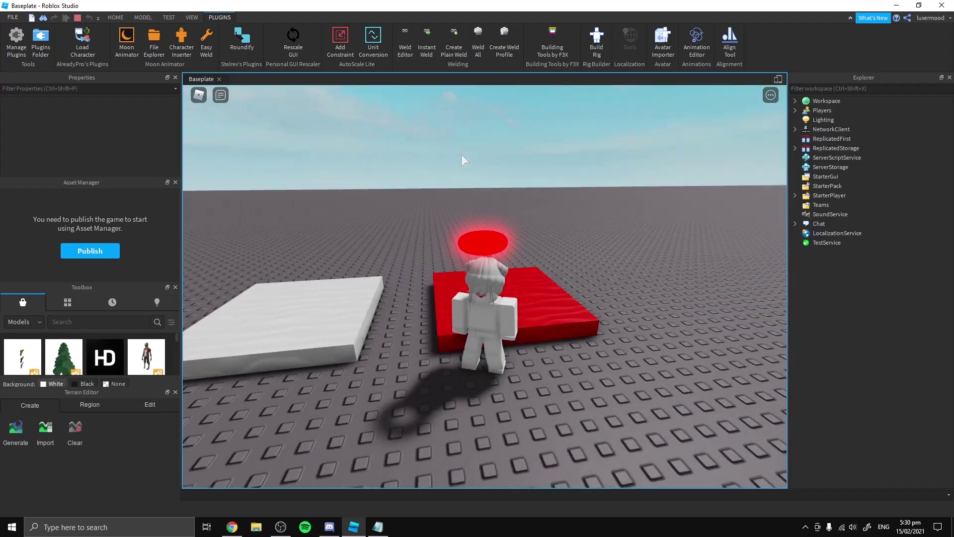
key(s)
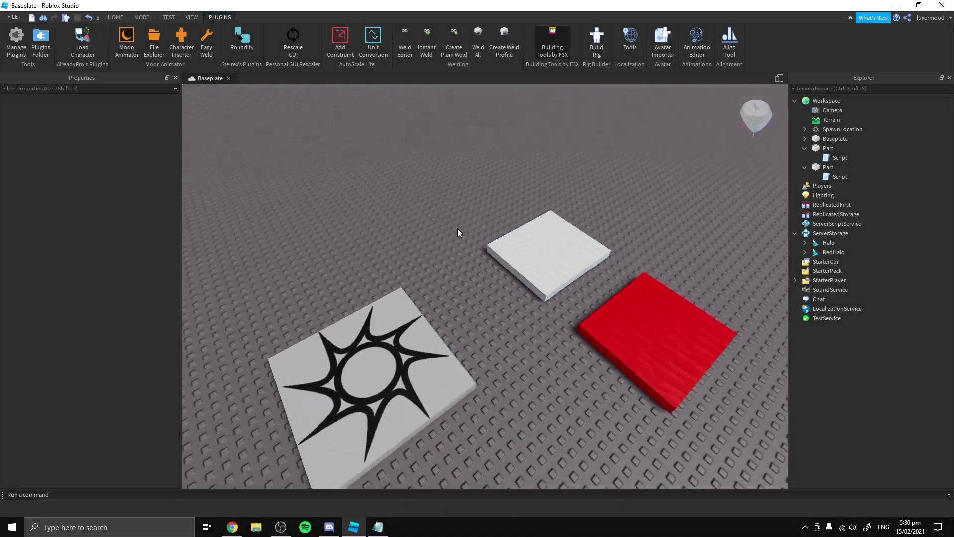
scroll(458, 228, up, 3)
Turn on the F3X building tools and select the red pad.
right_drag(459, 227, 459, 226)
key(a)
key(d)
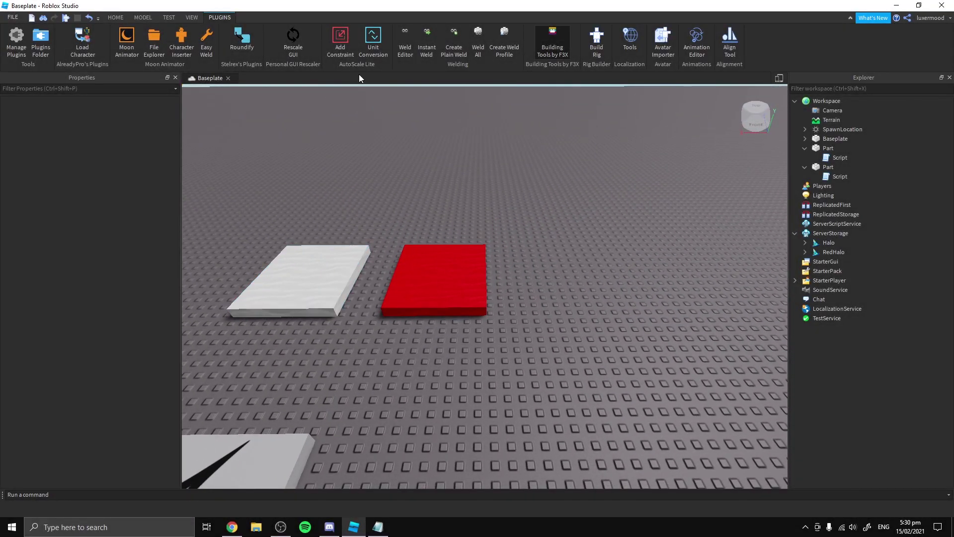
click(562, 40)
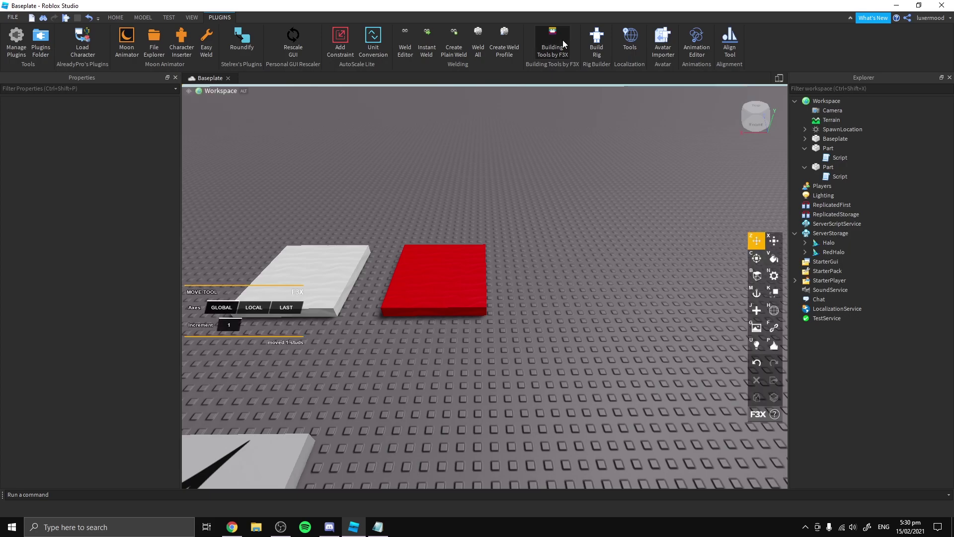
right_drag(576, 111, 573, 220)
click(472, 311)
click(472, 311)
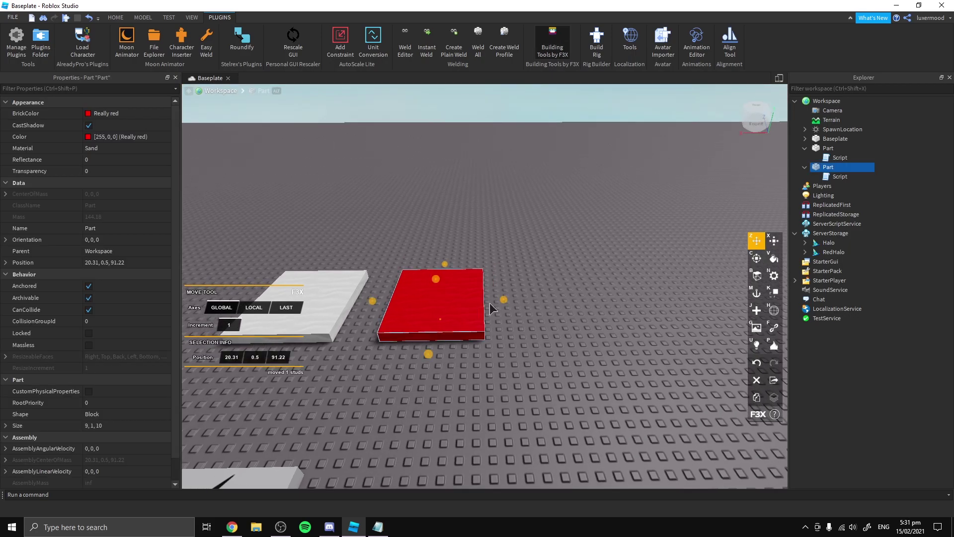
right_drag(547, 270, 547, 262)
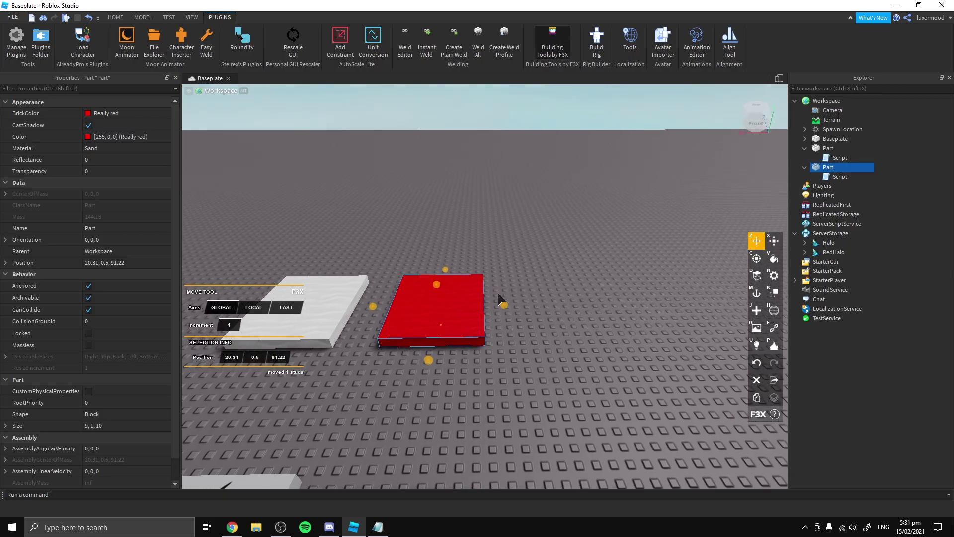
Duplicate the red pad and move the copy down 1 stud and 13 studs right.
right_click(824, 168)
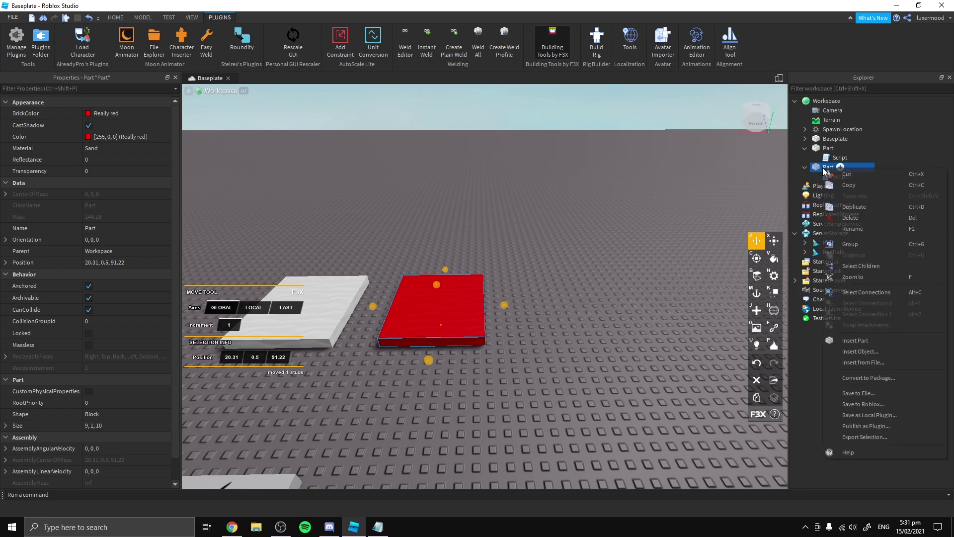
click(850, 208)
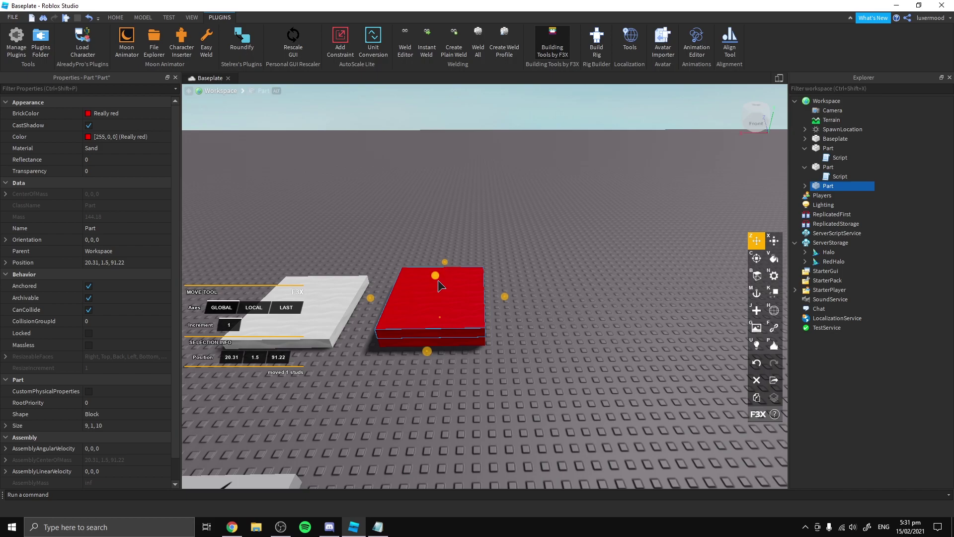
drag(437, 276, 437, 285)
drag(504, 309, 636, 314)
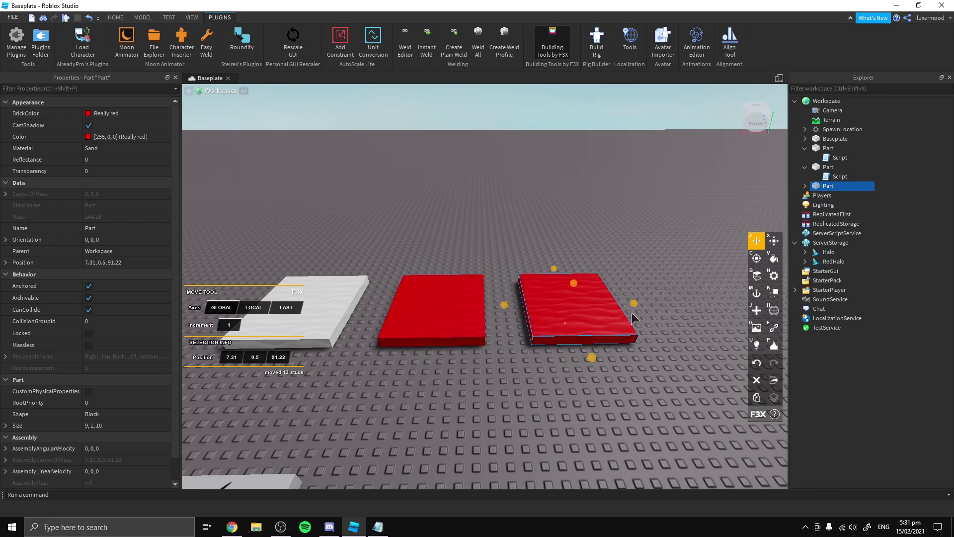
scroll(632, 312, up, 5)
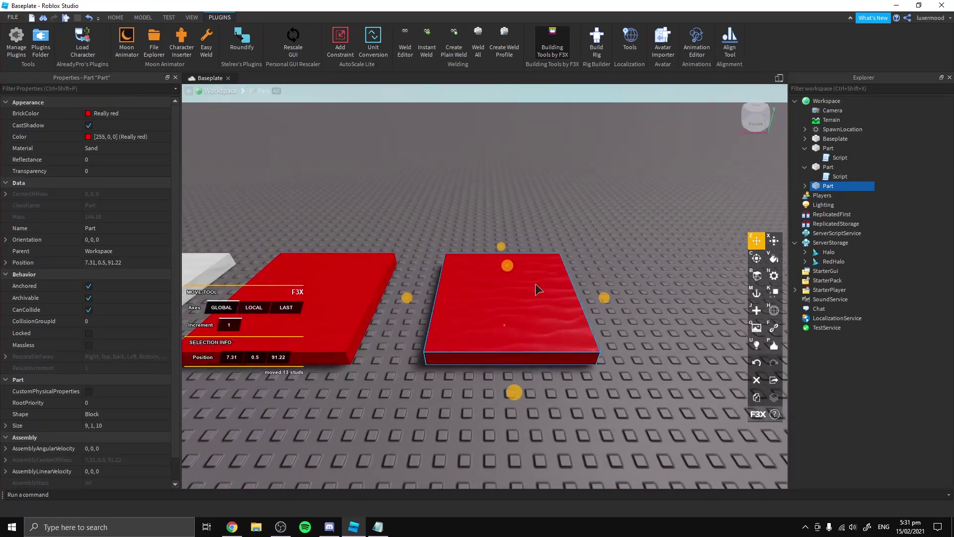
click(111, 109)
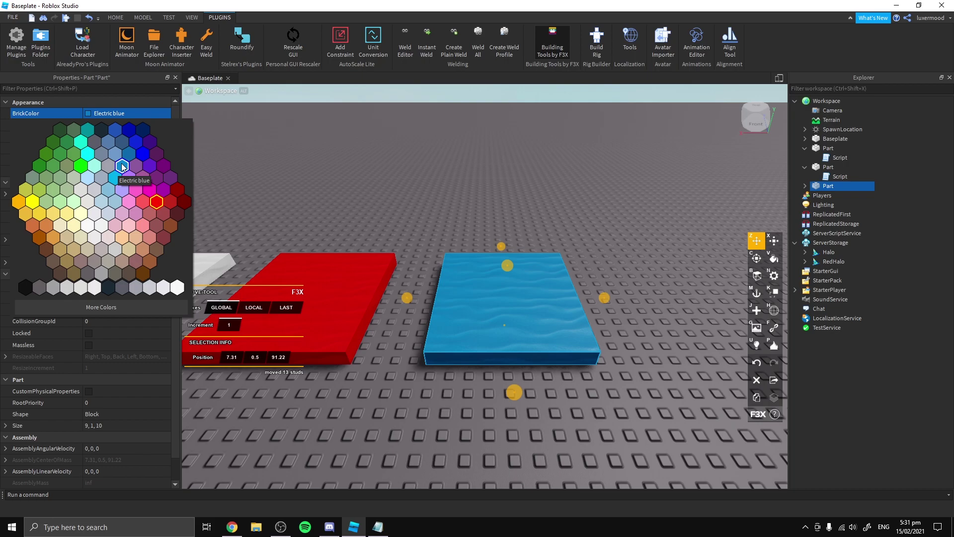
Colour the third pad Electric blue, then select RedHalo in ServerStorage.
click(123, 166)
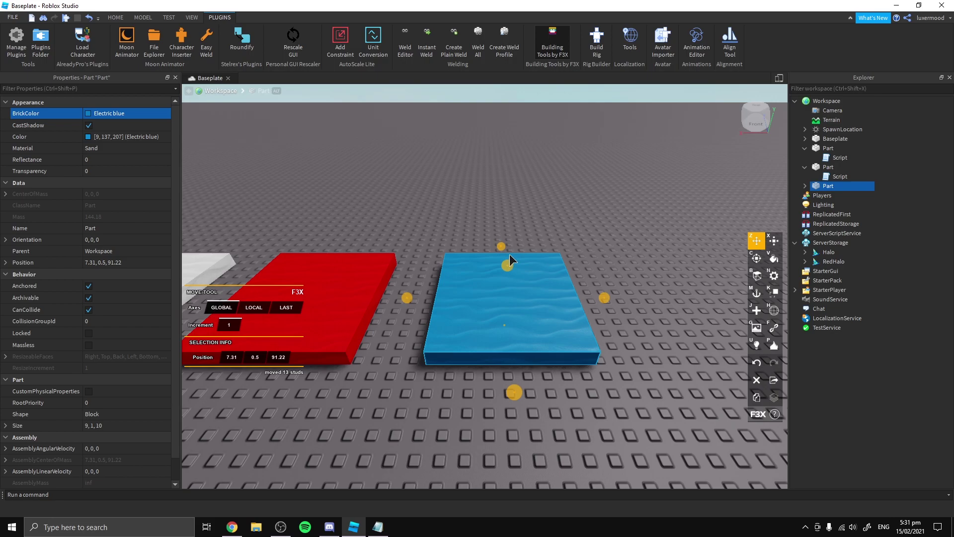
right_drag(533, 284, 532, 291)
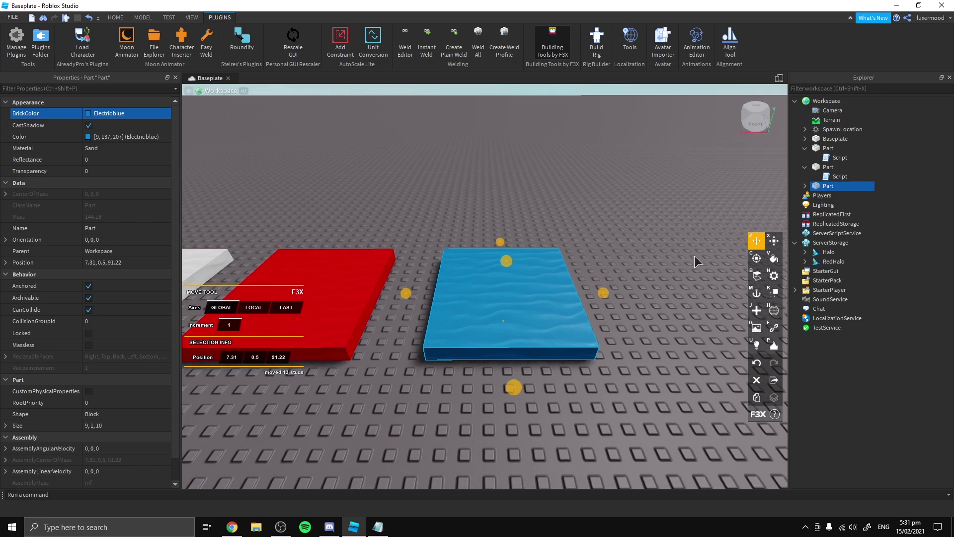
key(d)
key(a)
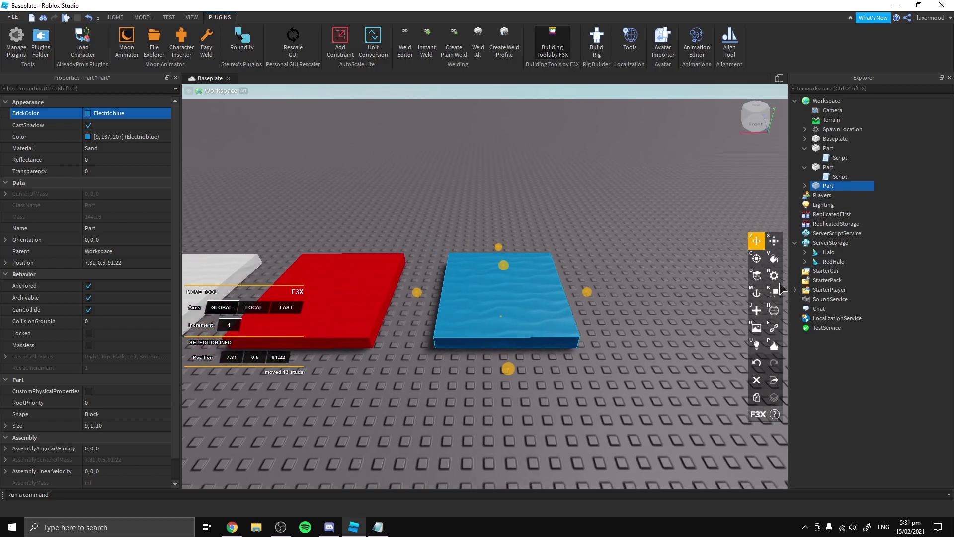
key(w)
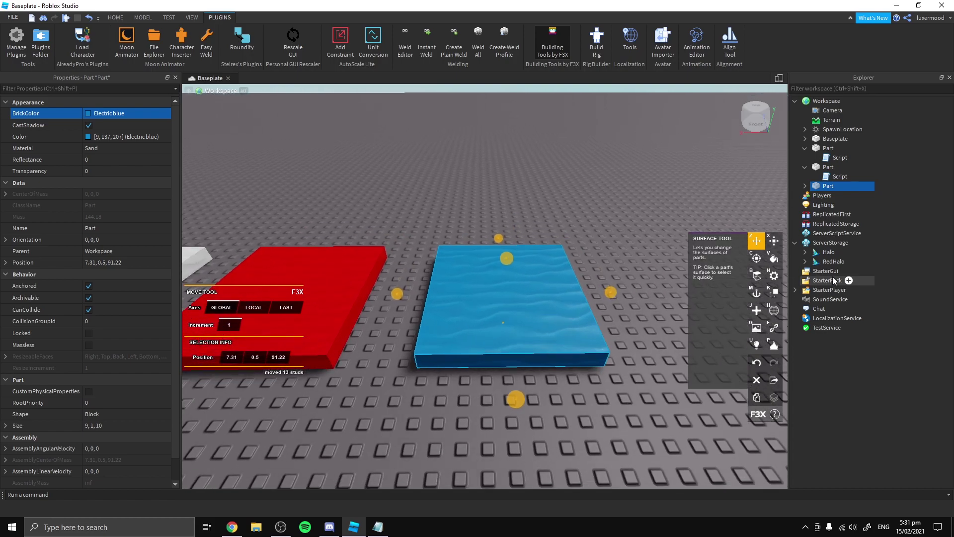
click(828, 262)
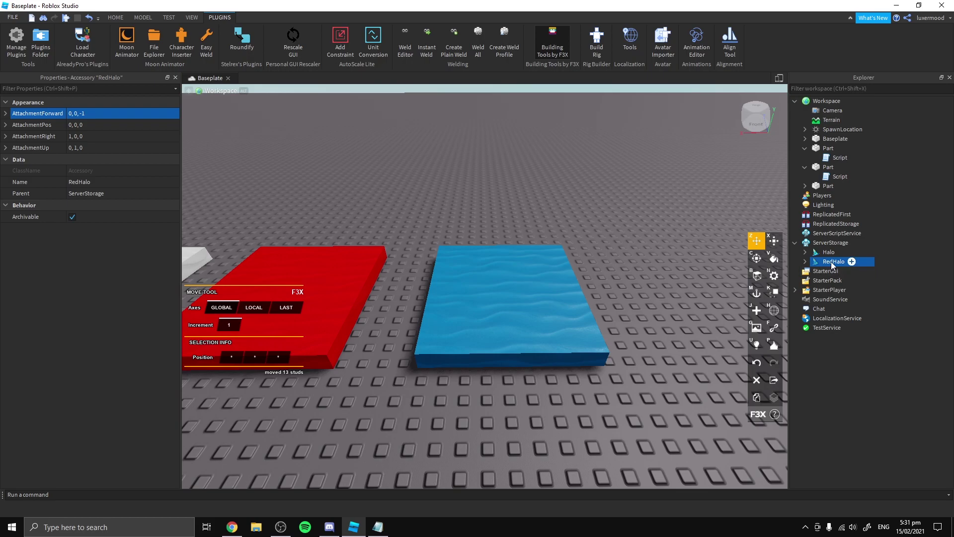
Duplicate the RedHalo accessory in ServerStorage and rename the copy BlueHalo.
key(ctrl+d)
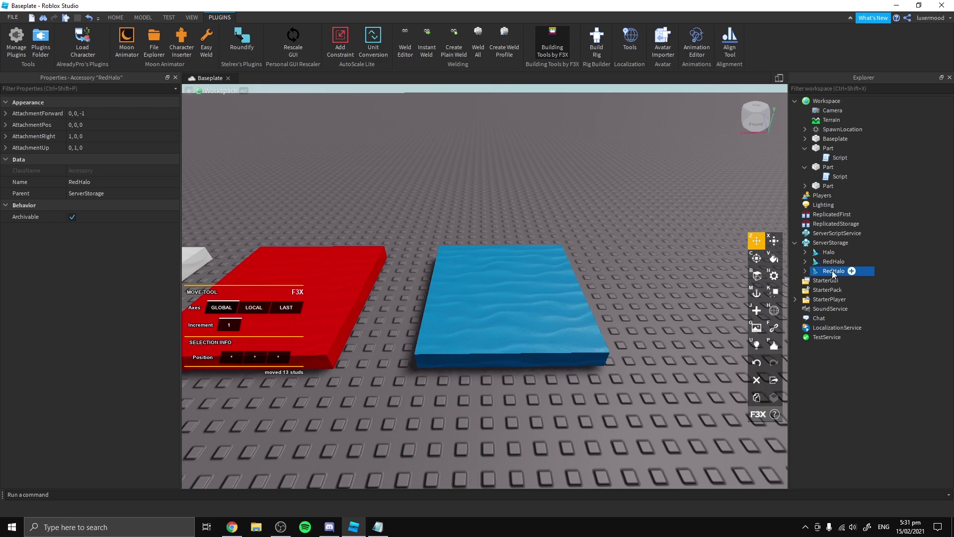
click(805, 271)
click(815, 280)
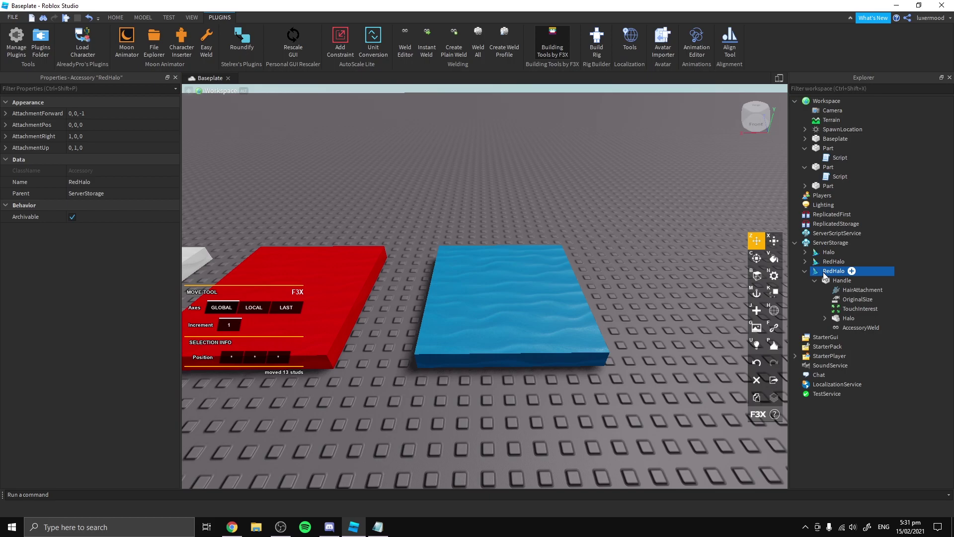
right_click(823, 272)
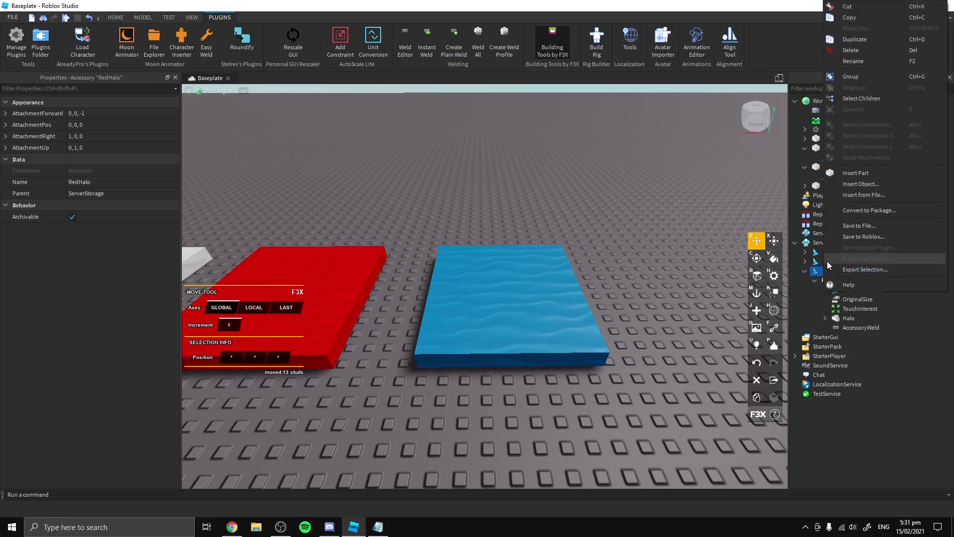
click(835, 61)
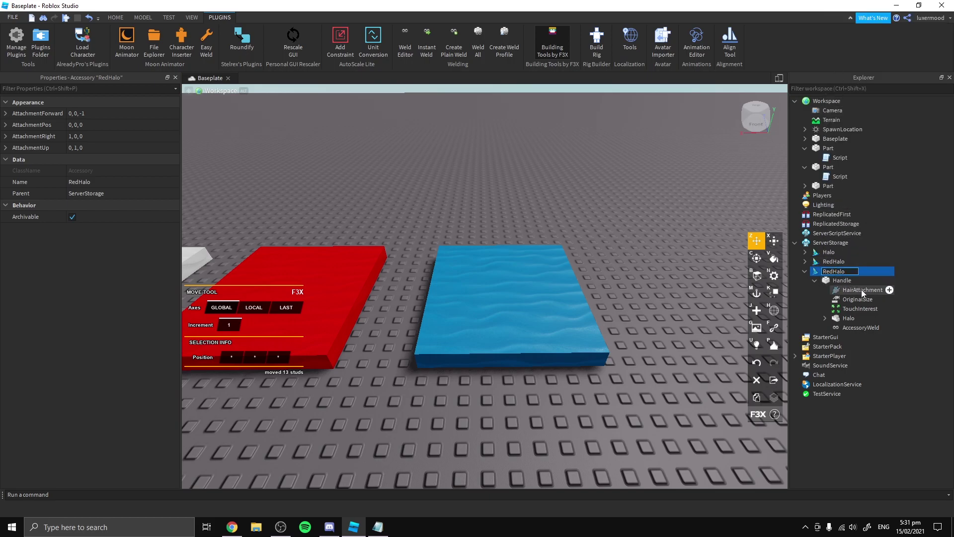
key(Delete)
key(Delete)
key(Delete)
text(Blue)
key(Return)
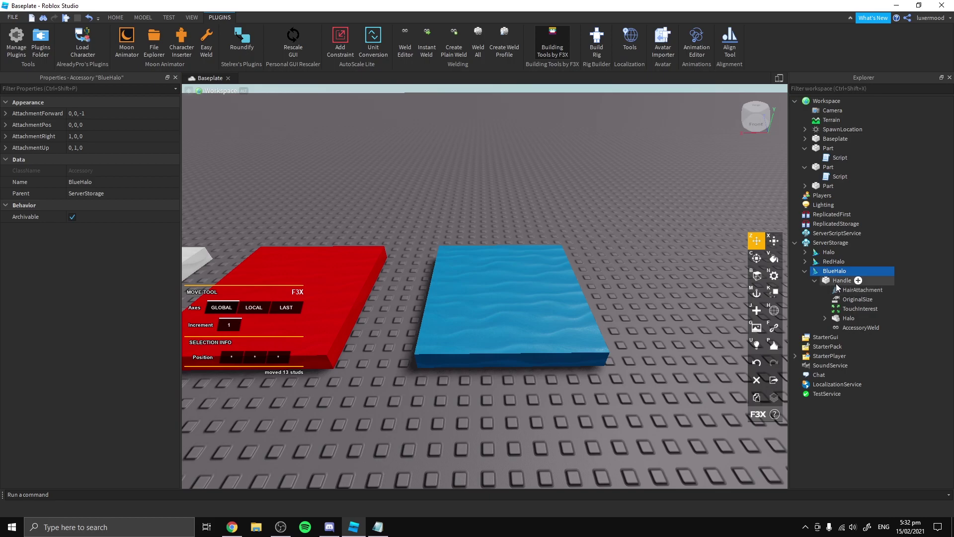
Set BlueHalo's Halo mesh BrickColor to Really blue, then expand the blue pad to reveal its Script.
click(840, 318)
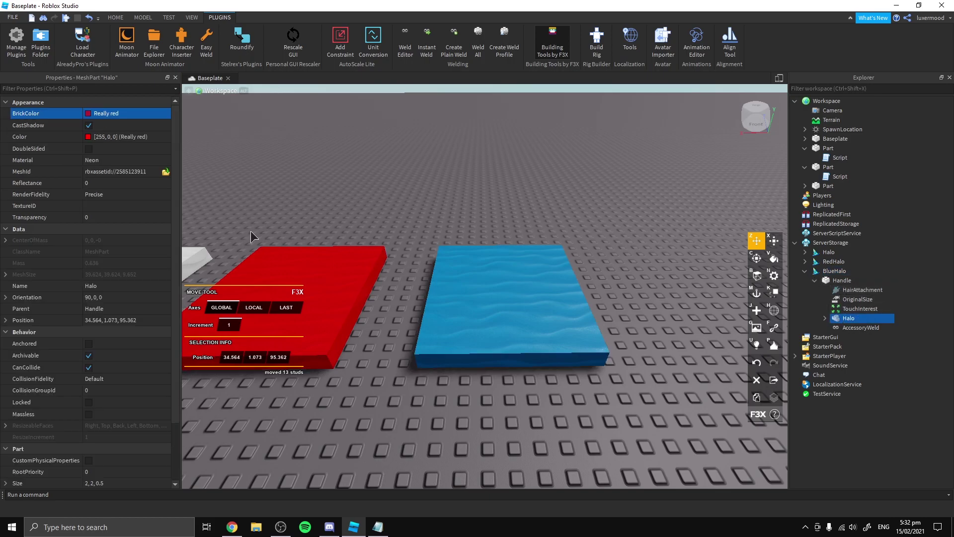
click(112, 116)
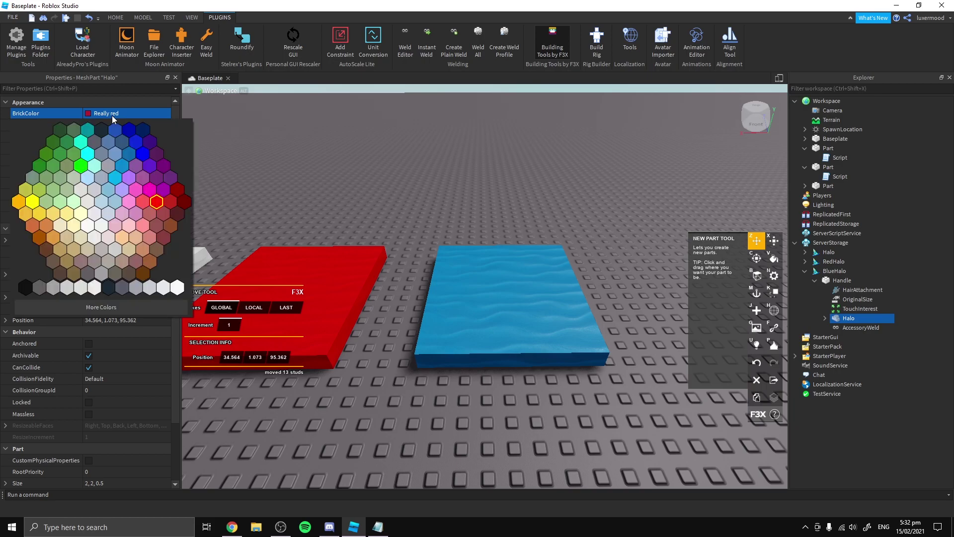
click(140, 156)
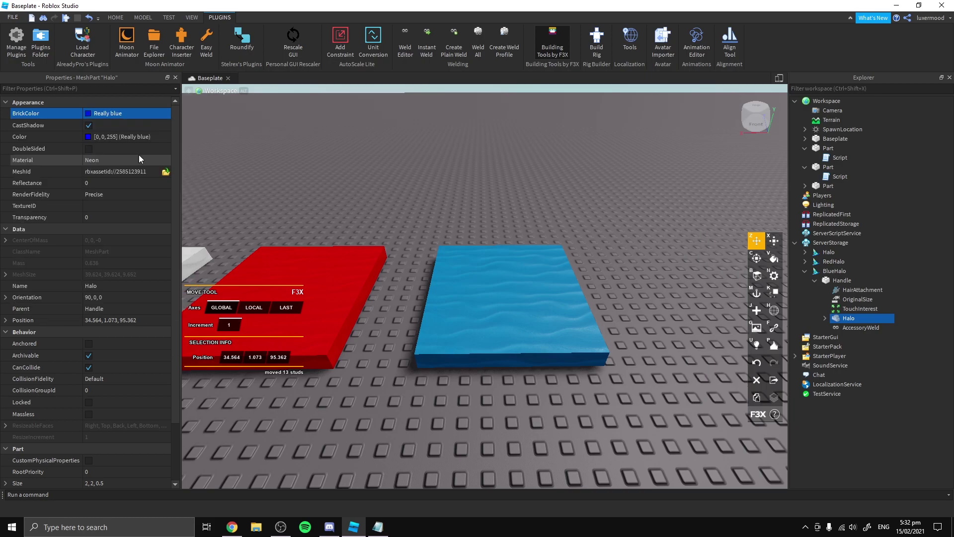
scroll(510, 199, down, 3)
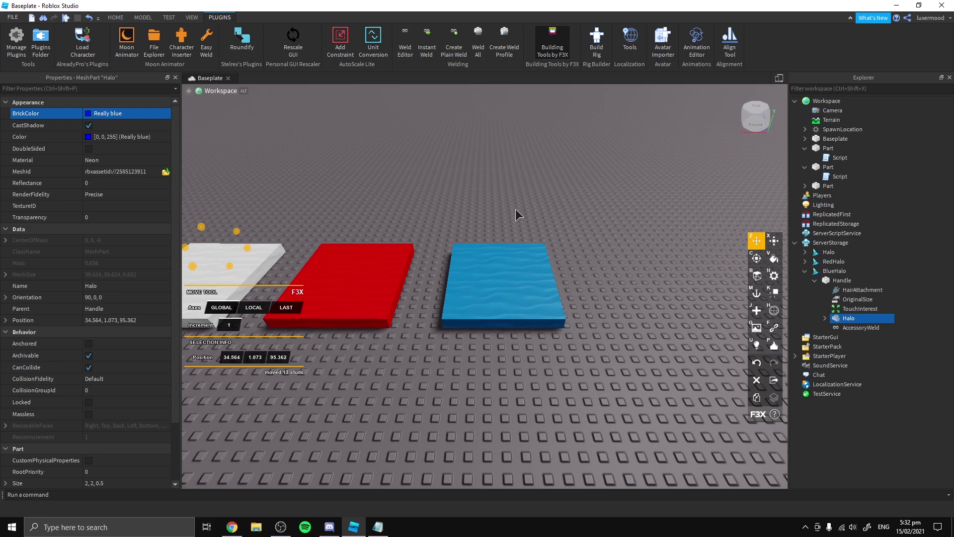
scroll(515, 209, up, 3)
scroll(517, 213, down, 3)
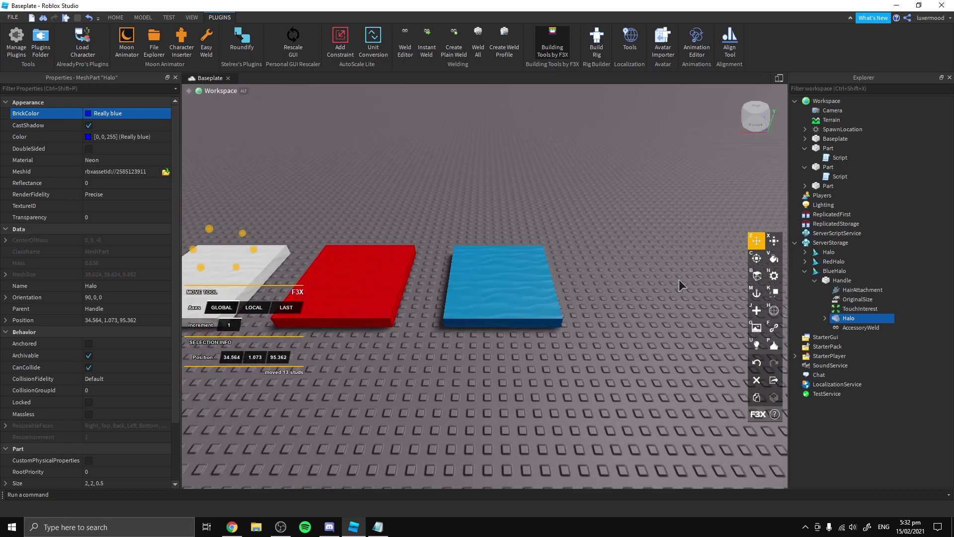
click(492, 276)
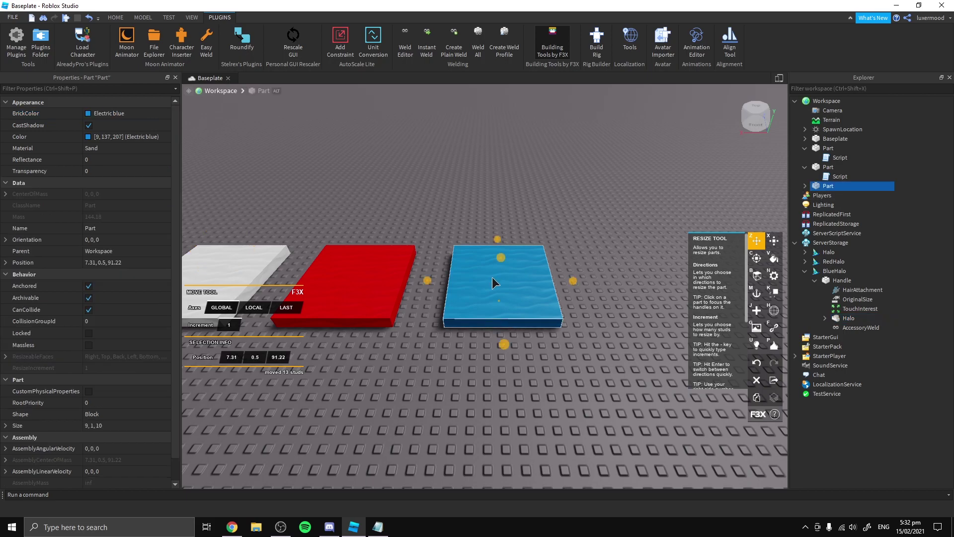
click(805, 187)
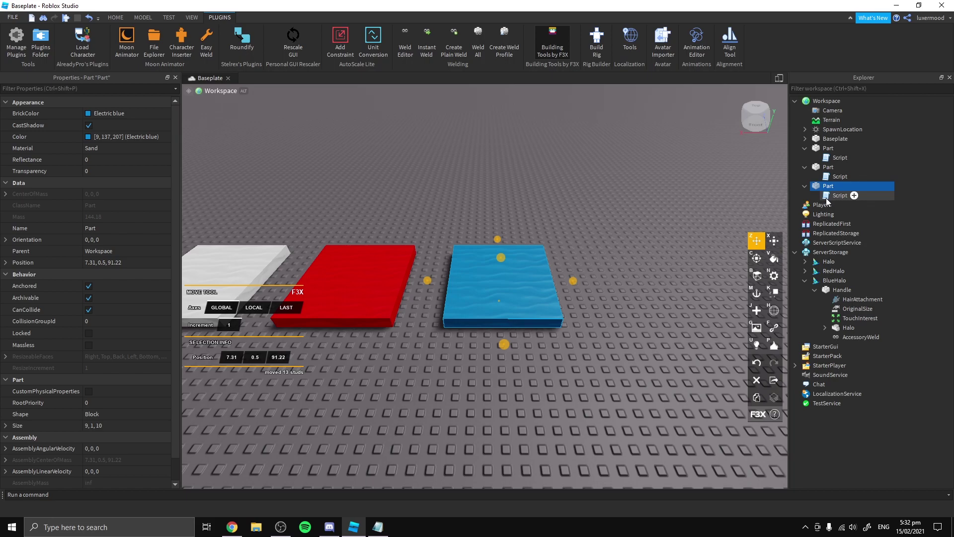
In the blue pad's Script, change RedHalo to BlueHalo on lines 1 and 5.
double_click(826, 198)
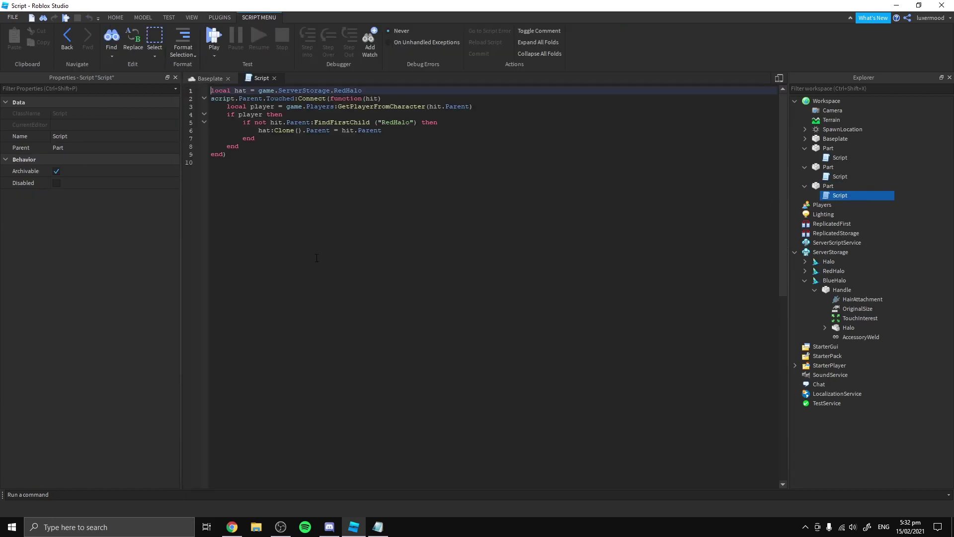
double_click(360, 91)
key(BackSpace)
key(BackSpace)
key(BackSpace)
text(Blue)
click(394, 122)
key(BackSpace)
key(BackSpace)
key(BackSpace)
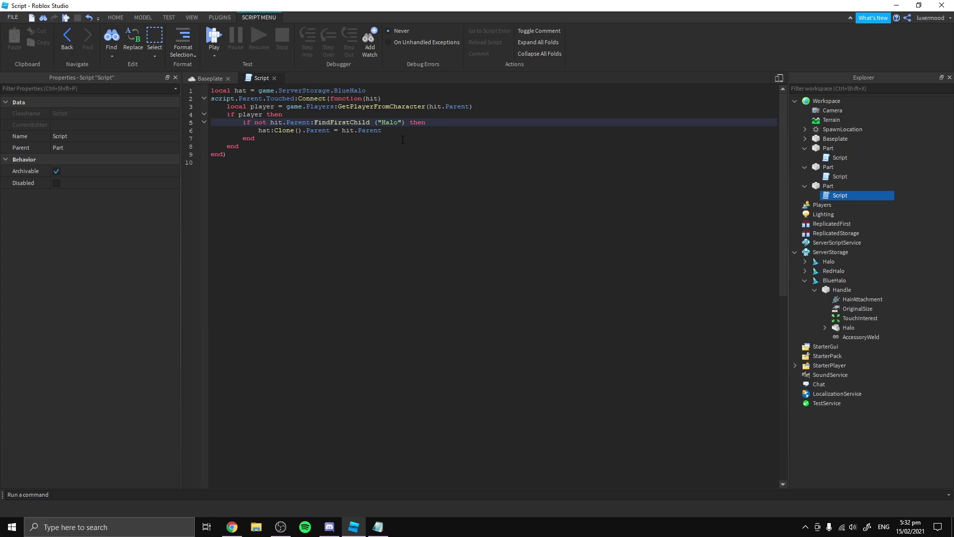
text(Blue)
click(338, 155)
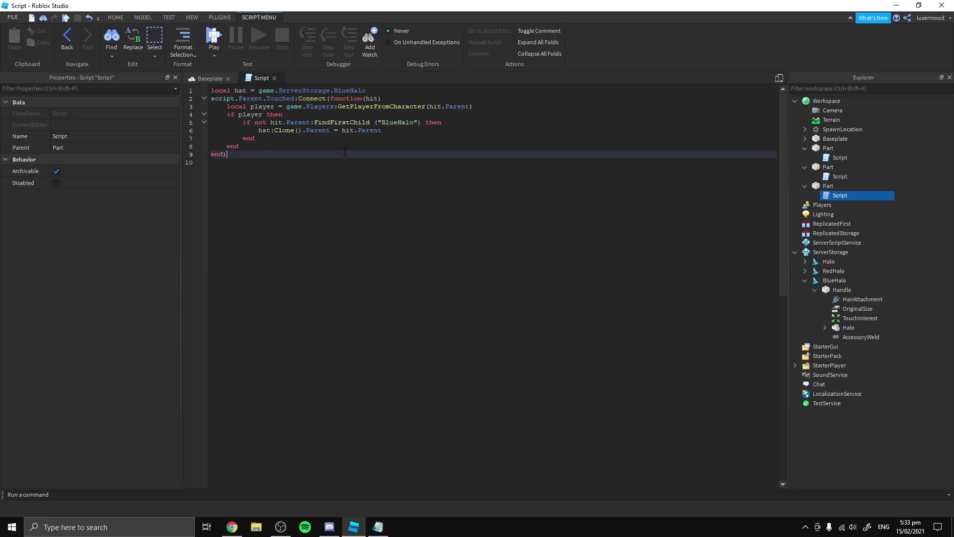
Close the Script tab and frame all three pads in the 3D view.
click(276, 79)
right_drag(410, 135, 410, 134)
key(s)
key(w)
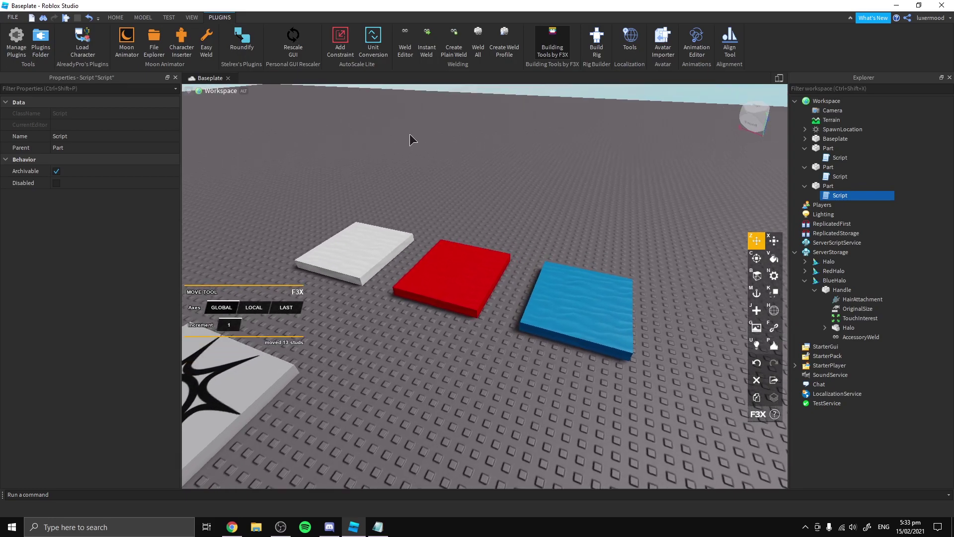
Start a playtest, dismiss the purchase prompt, and walk onto the blue pad to get a blue halo.
click(65, 18)
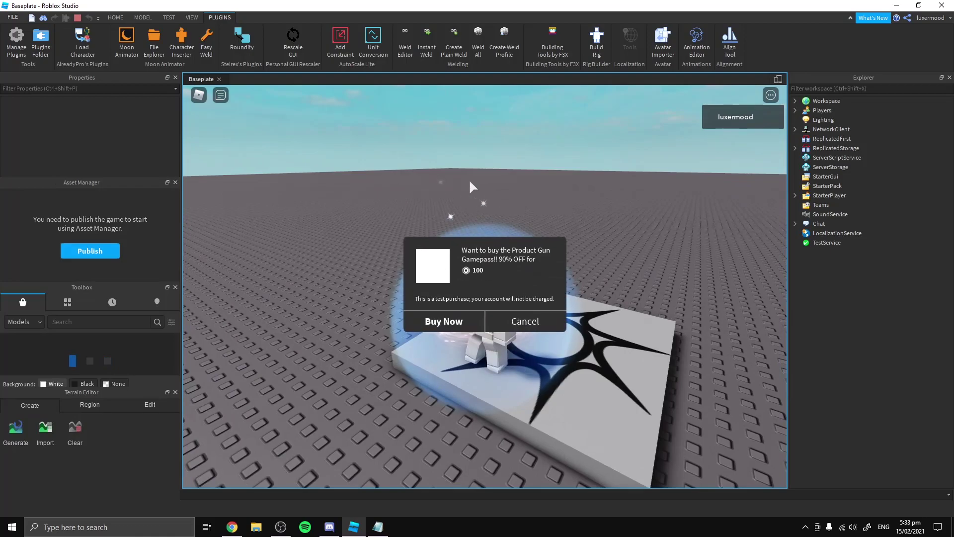
click(524, 324)
right_drag(616, 235, 586, 193)
key(w)
key(shift)
key(shift)
scroll(507, 261, down, 1)
key(d)
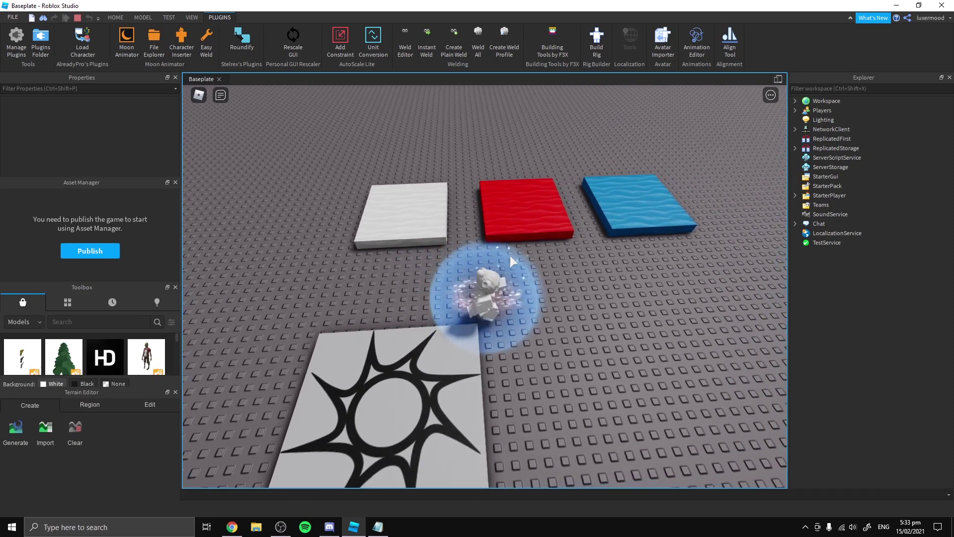
key(w)
key(w)
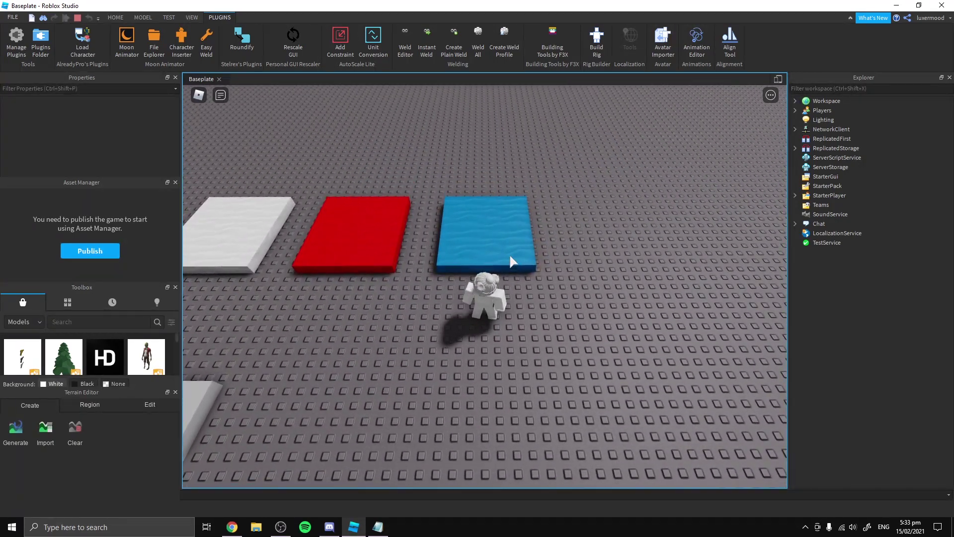
right_drag(510, 256, 510, 256)
key(s)
scroll(590, 233, up, 3)
right_drag(591, 234, 590, 234)
Walk onto the red pad, then the white pad, to get matching halos.
key(w)
key(s)
scroll(590, 233, down, 3)
key(d)
key(w)
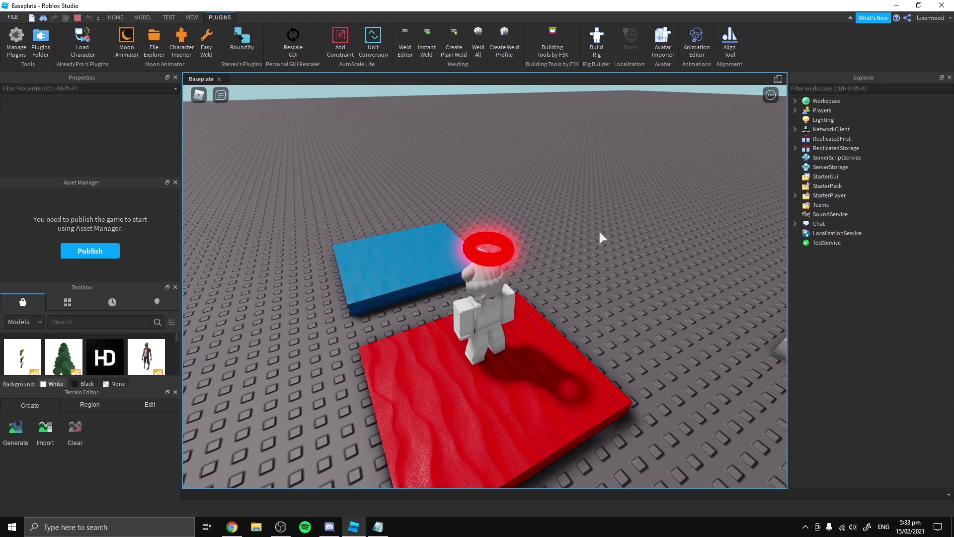
right_drag(481, 271, 481, 270)
key(d)
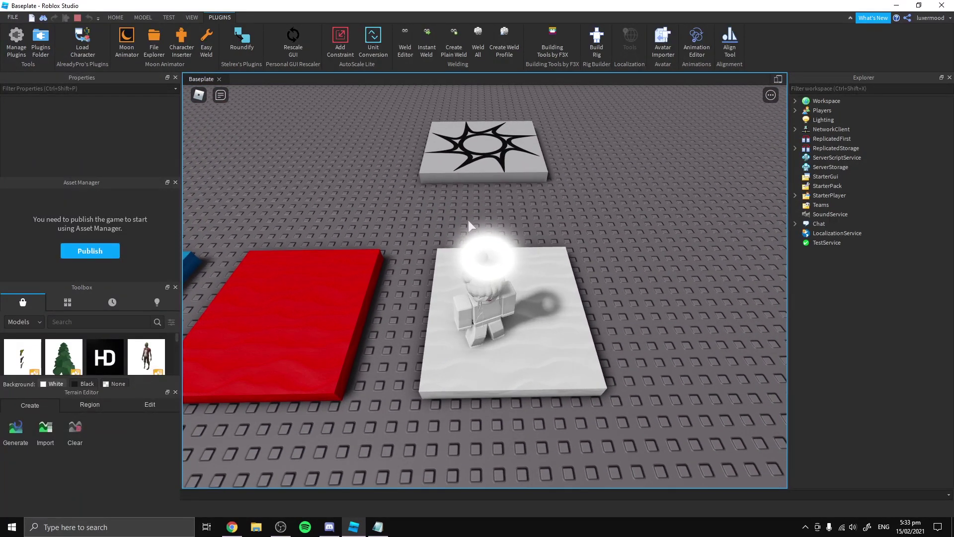
right_drag(501, 281, 501, 281)
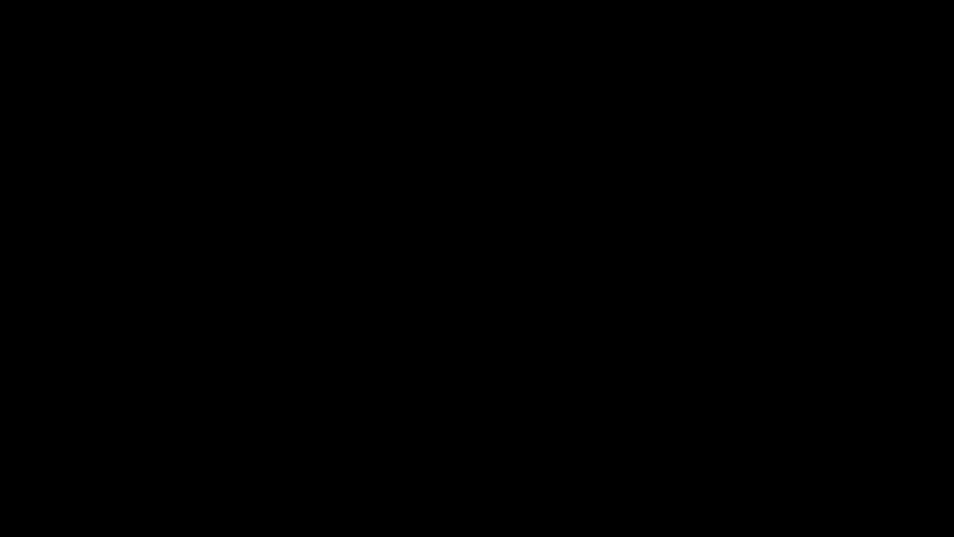